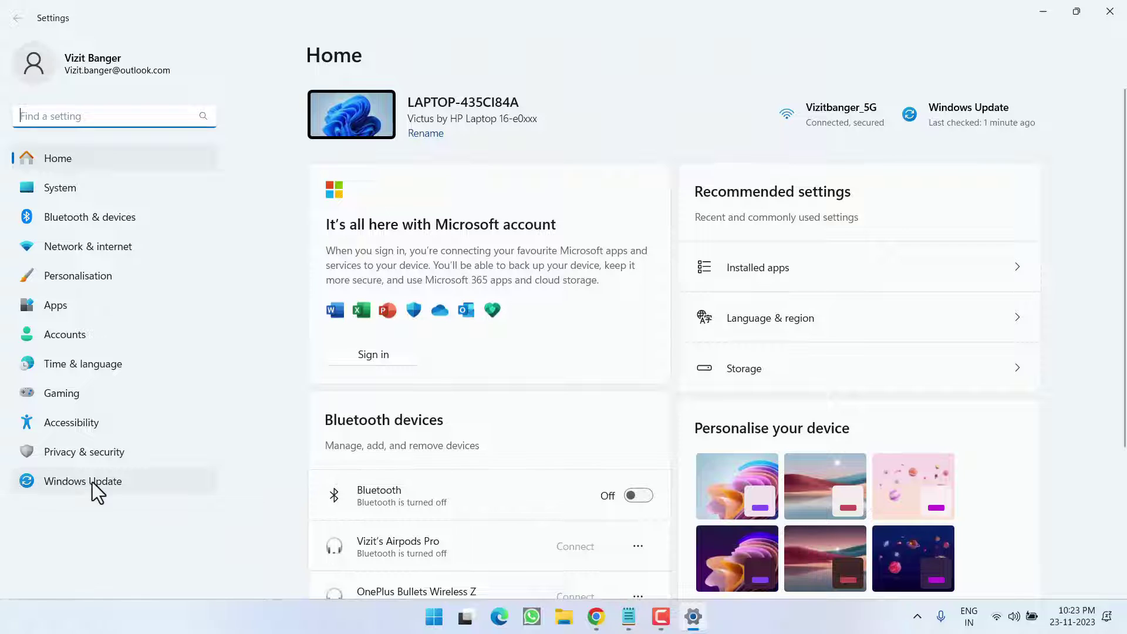
click(92, 481)
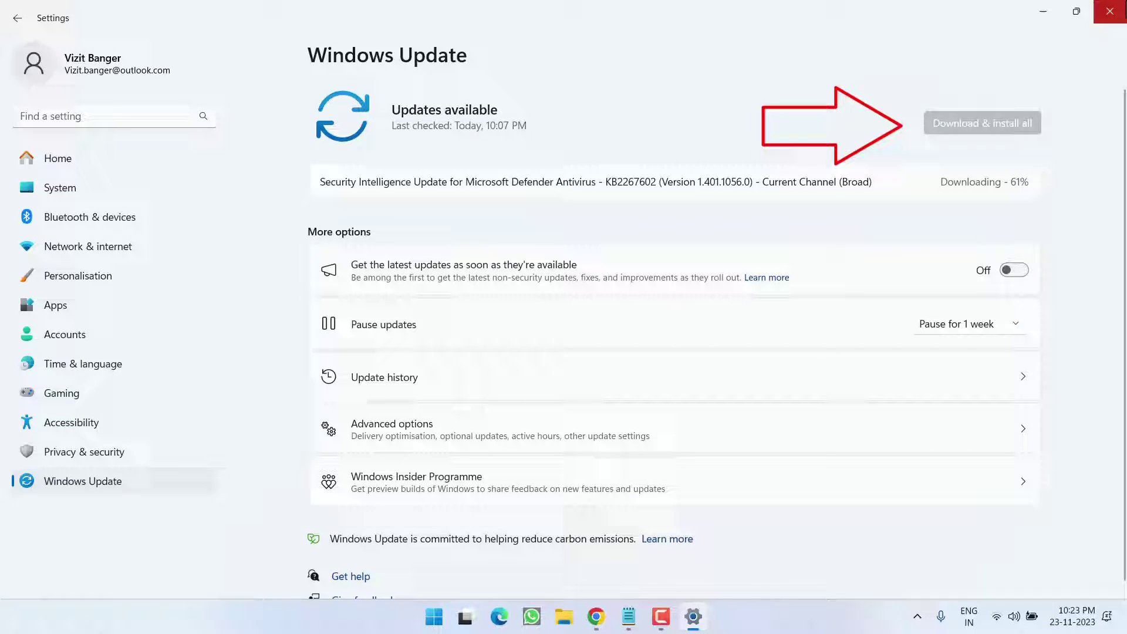
Close Settings and launch Command Prompt as administrator from Start search.
click(1110, 11)
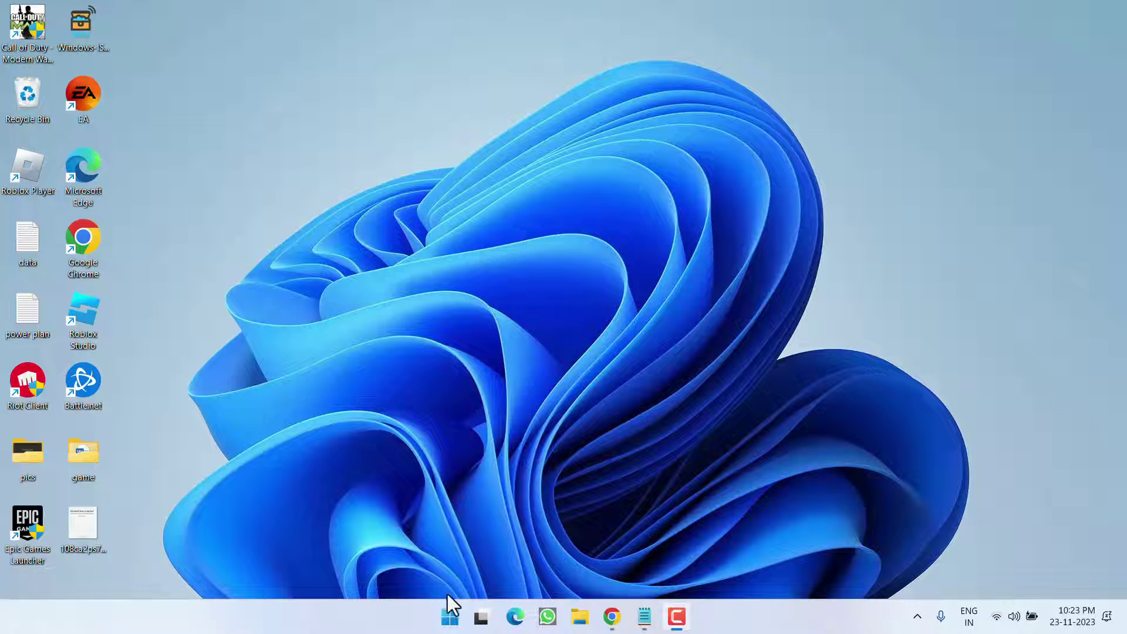
click(450, 617)
text(cmd)
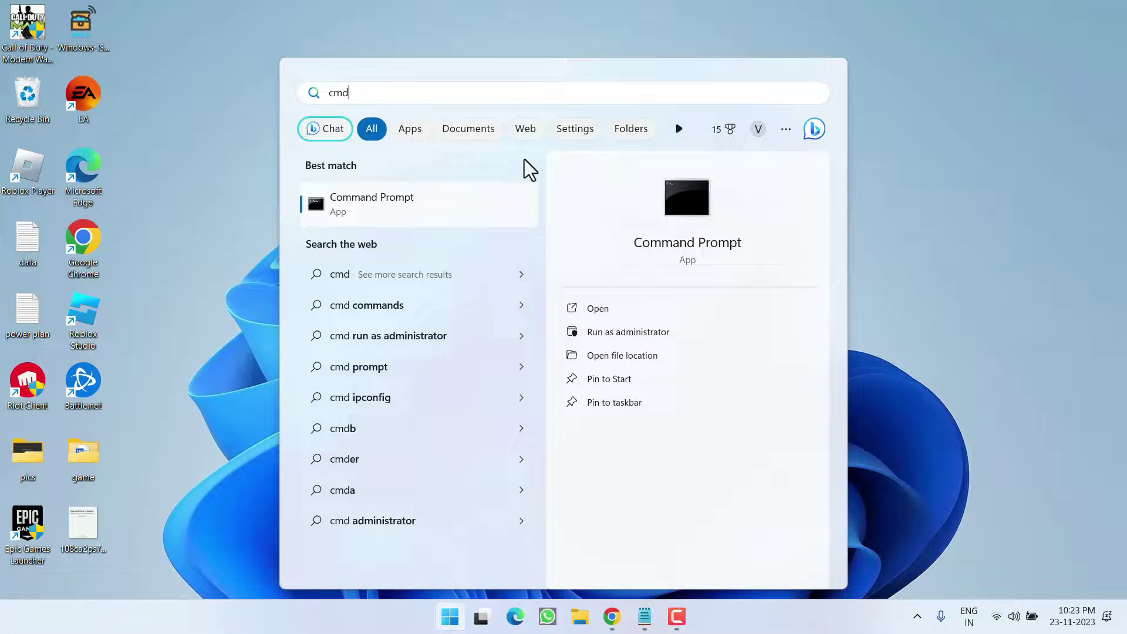
click(650, 333)
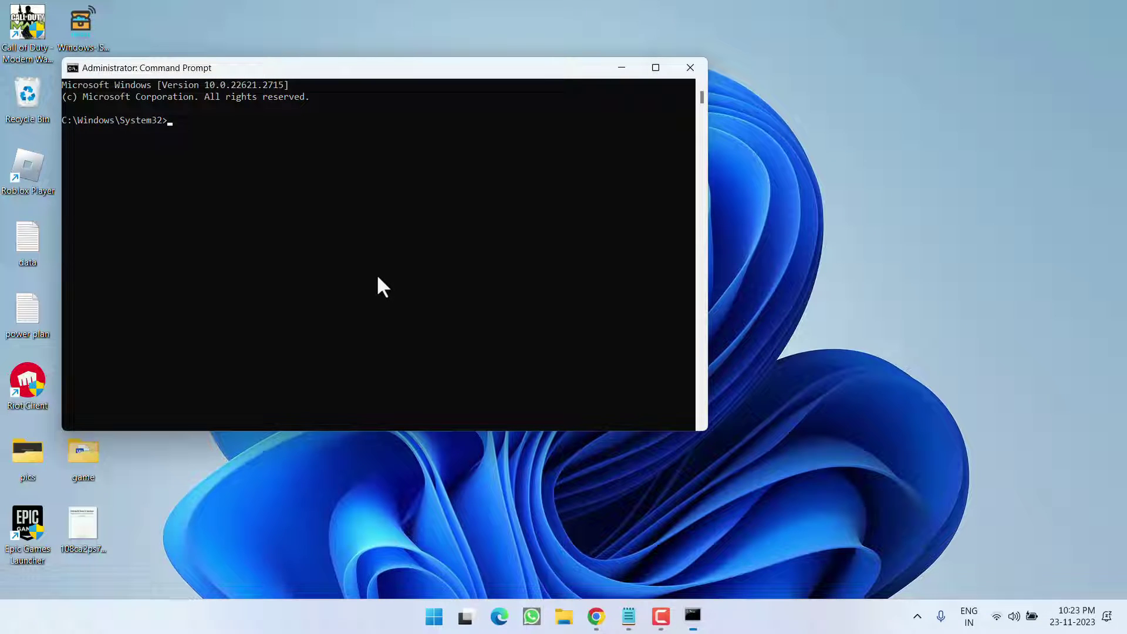
text(wsreset)
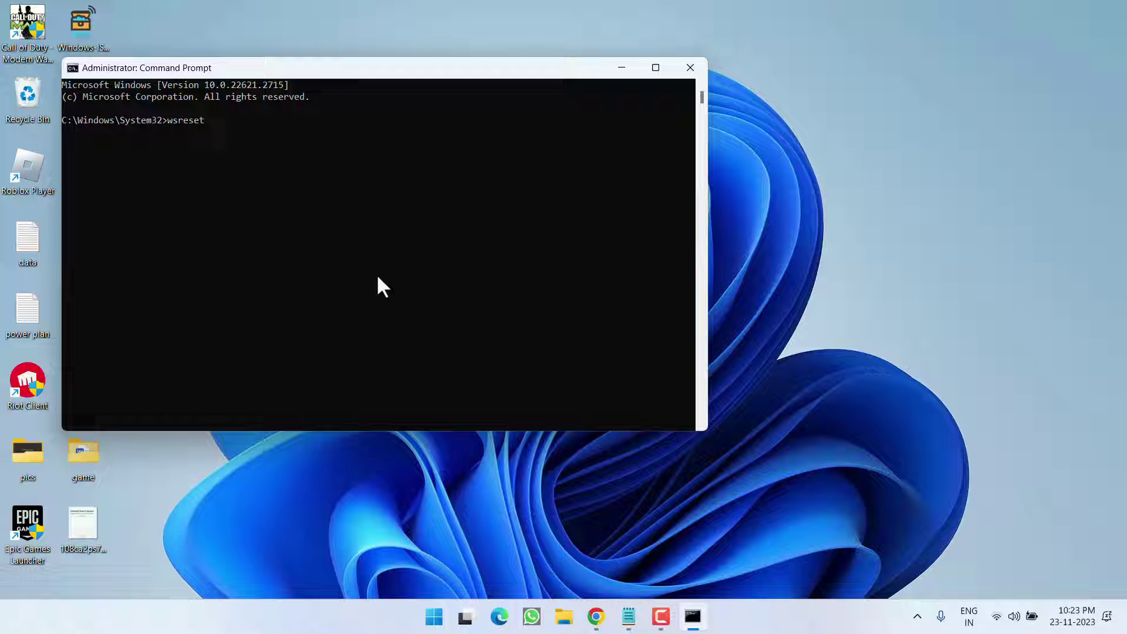
text(.exe)
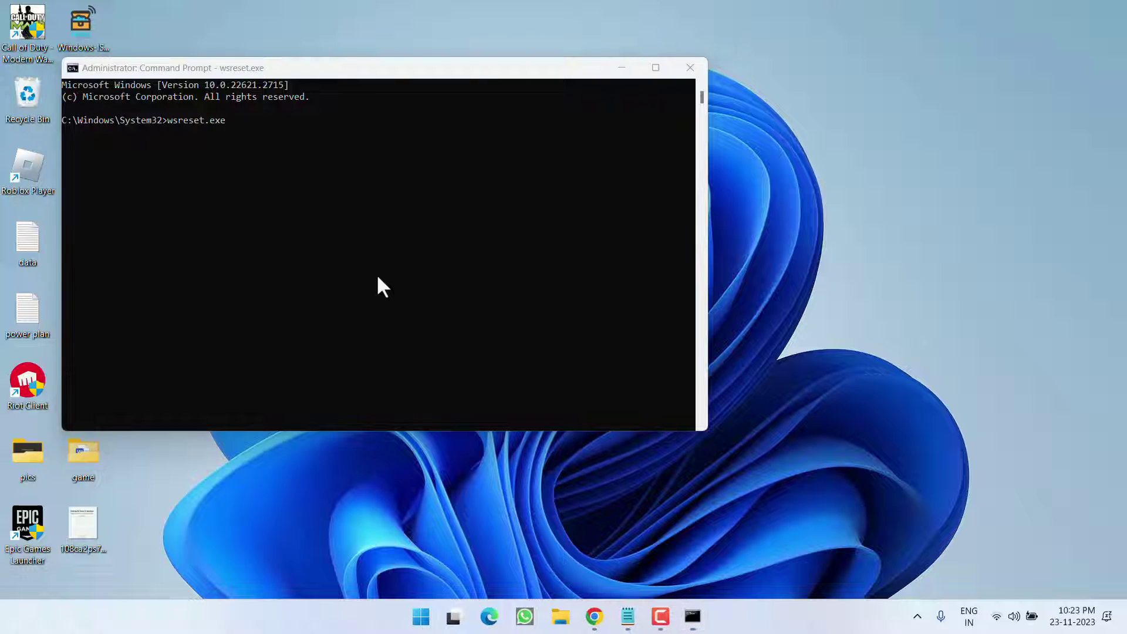
Run wsreset.exe, then close the Microsoft Store and Command Prompt windows.
key(Return)
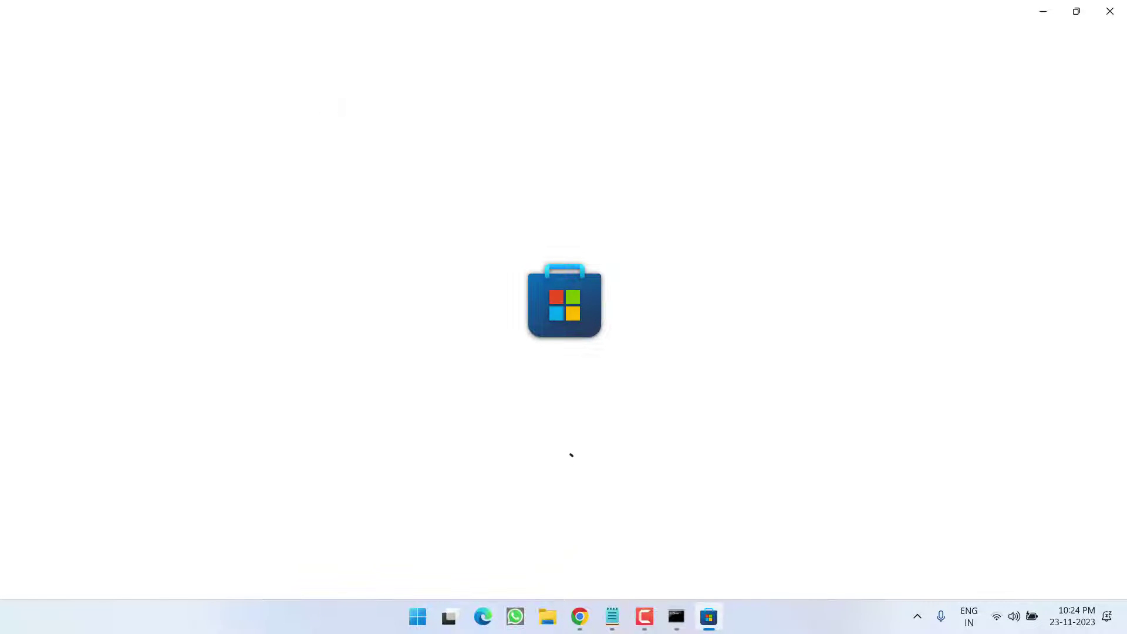
click(1110, 12)
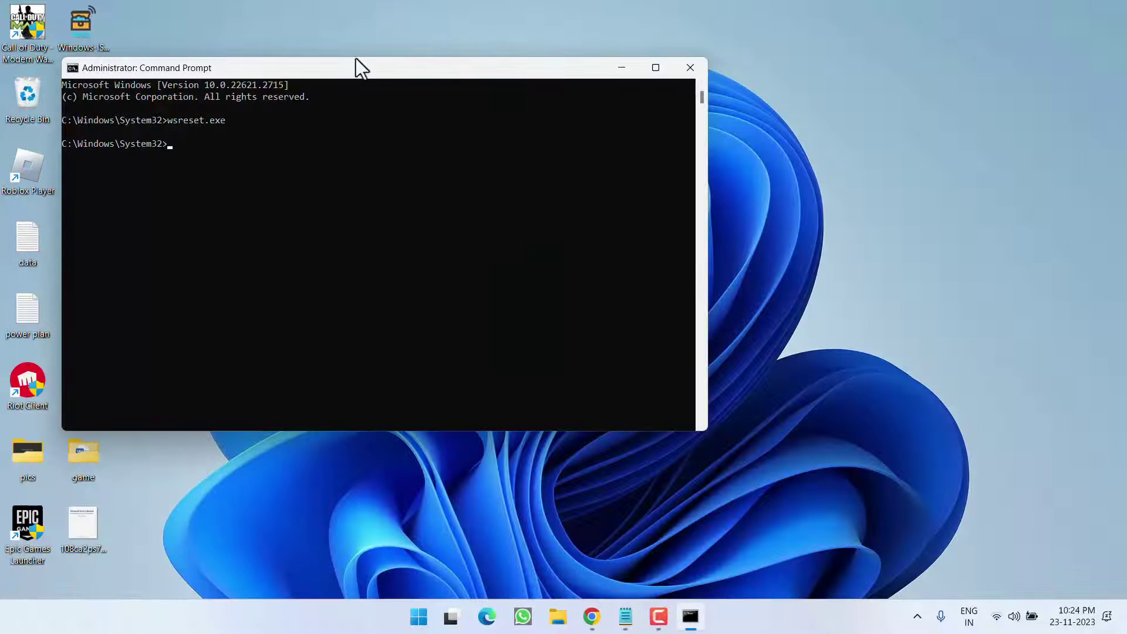
click(689, 68)
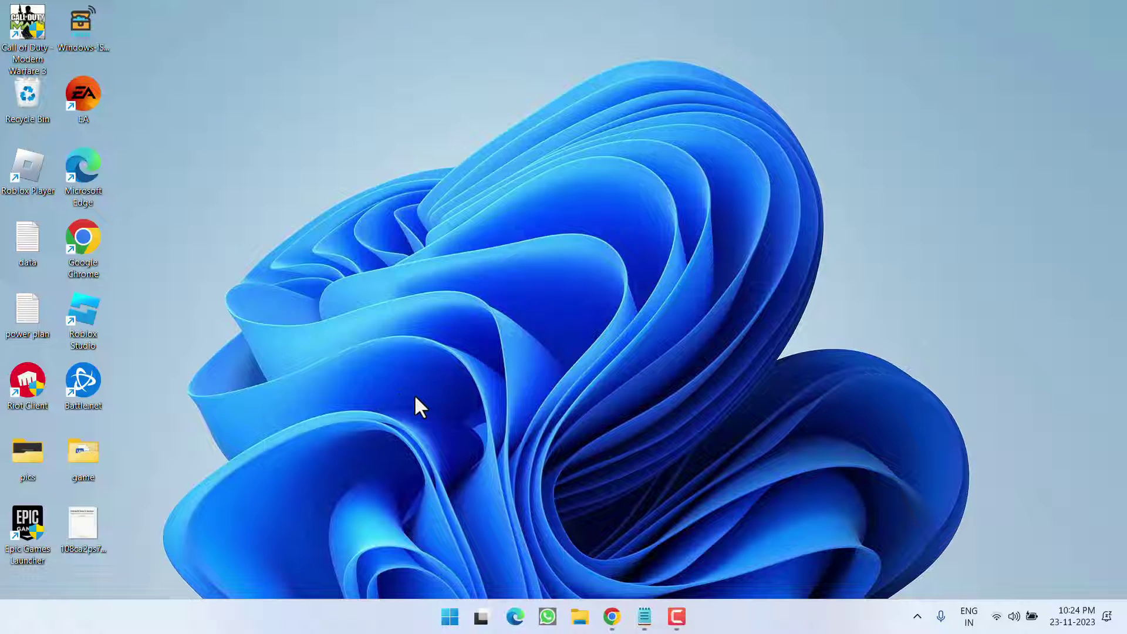
Launch Registry Editor by running regedit from the Start menu's Run dialog.
right_click(450, 616)
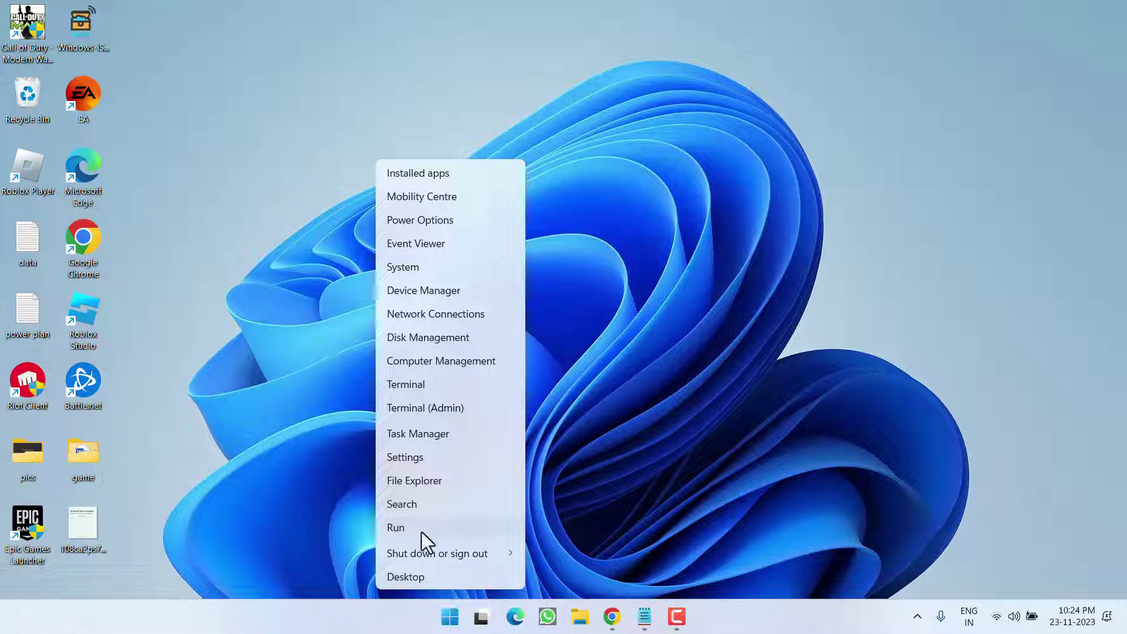
click(396, 527)
text(re)
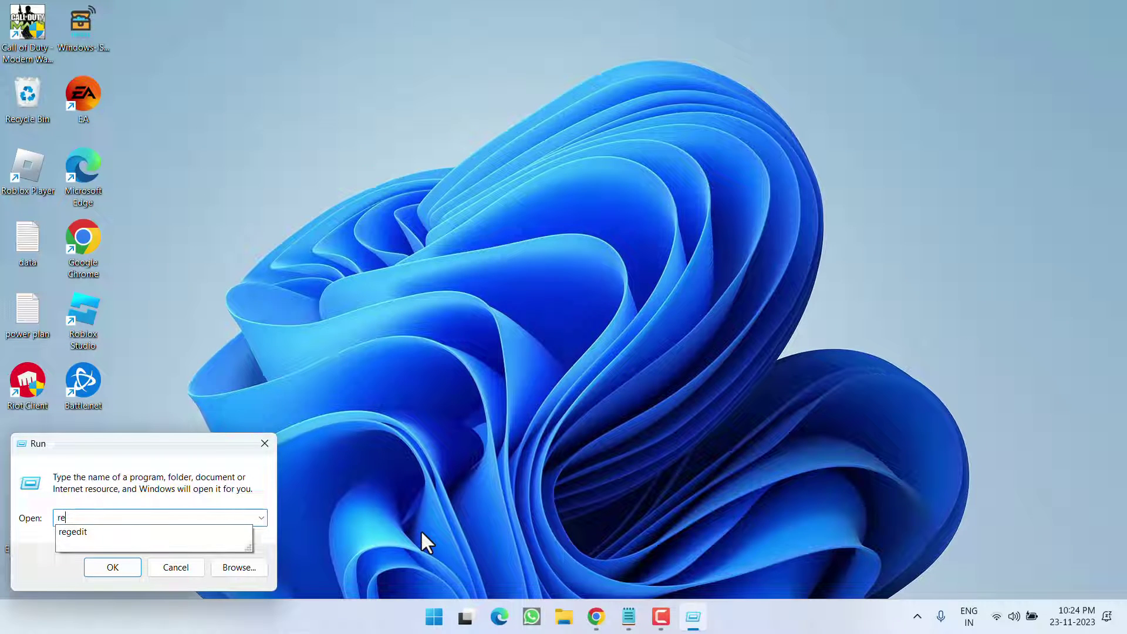
text(gedit)
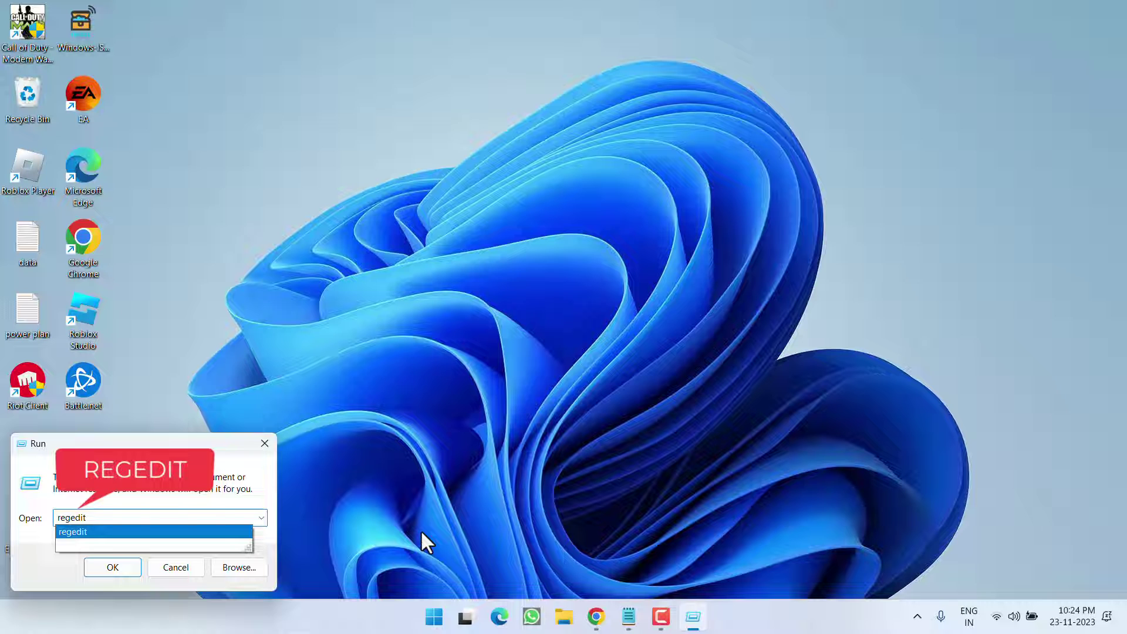
key(Return)
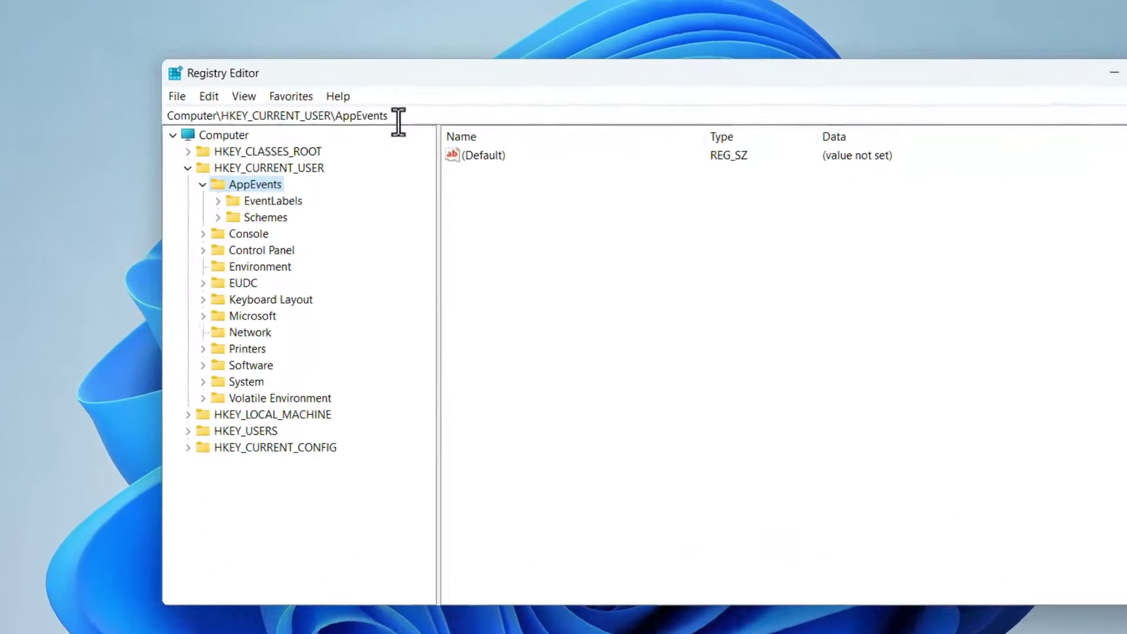
Go to HKEY_LOCAL_MACHINE\SOFTWARE\Policies\Microsoft\WindowsStore and select Requireprivatestoreonly.
click(398, 115)
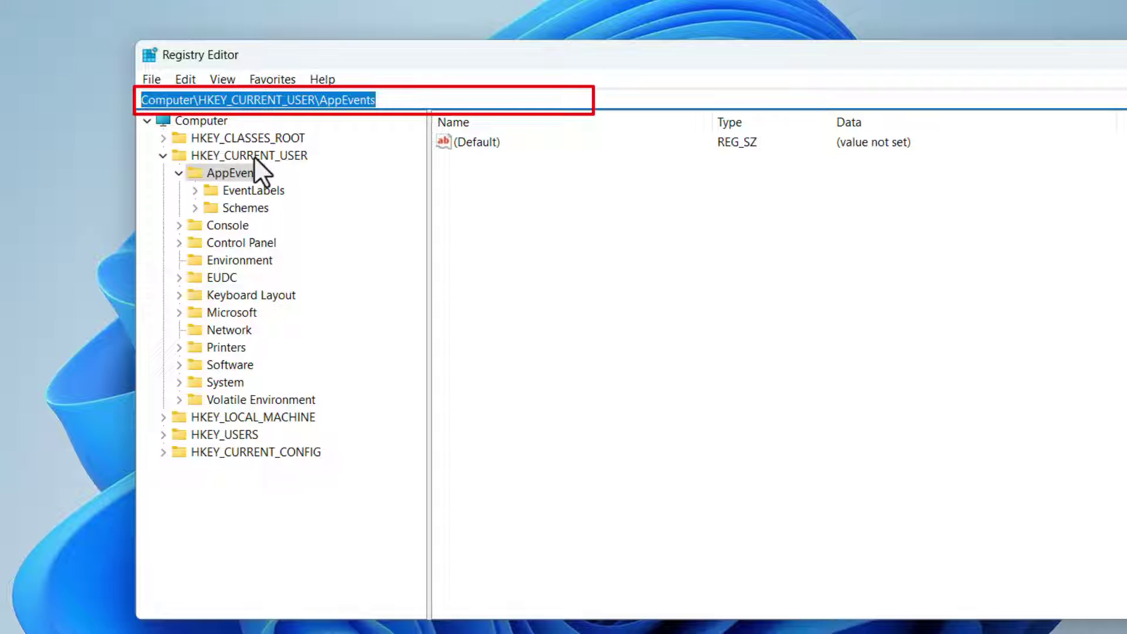
text(Computer\HKEY_LOCAL_MACHINE\SOFTWARE\Policies\Microsoft\WindowsStore)
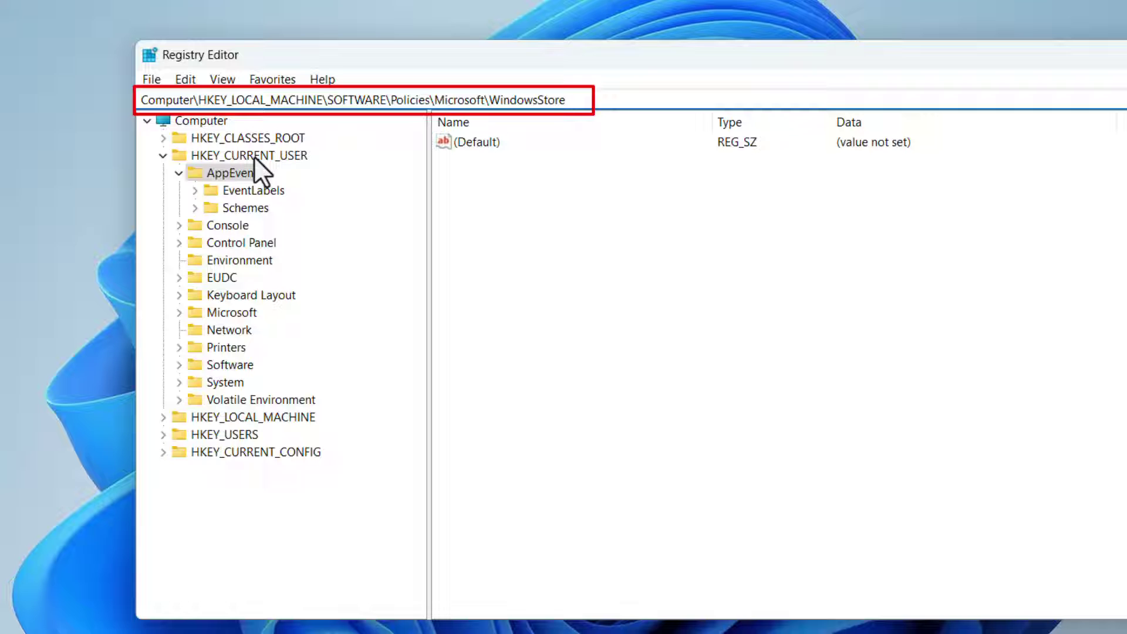
key(Return)
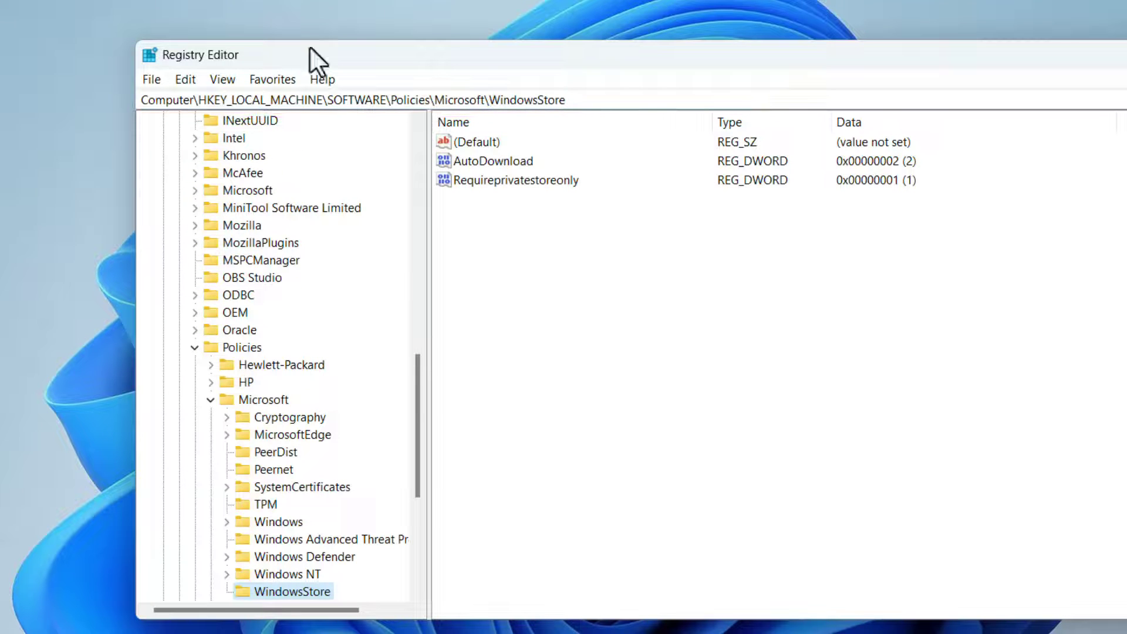
click(501, 181)
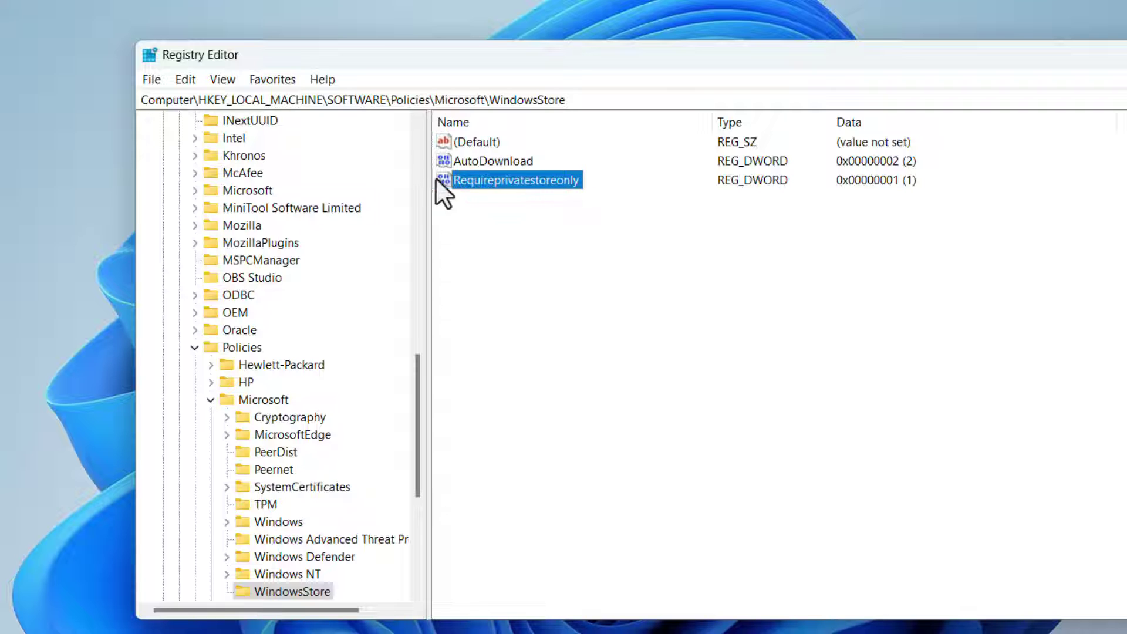
click(495, 182)
Change Requireprivatestoreonly from 1 to 0, then minimize Registry Editor.
double_click(495, 180)
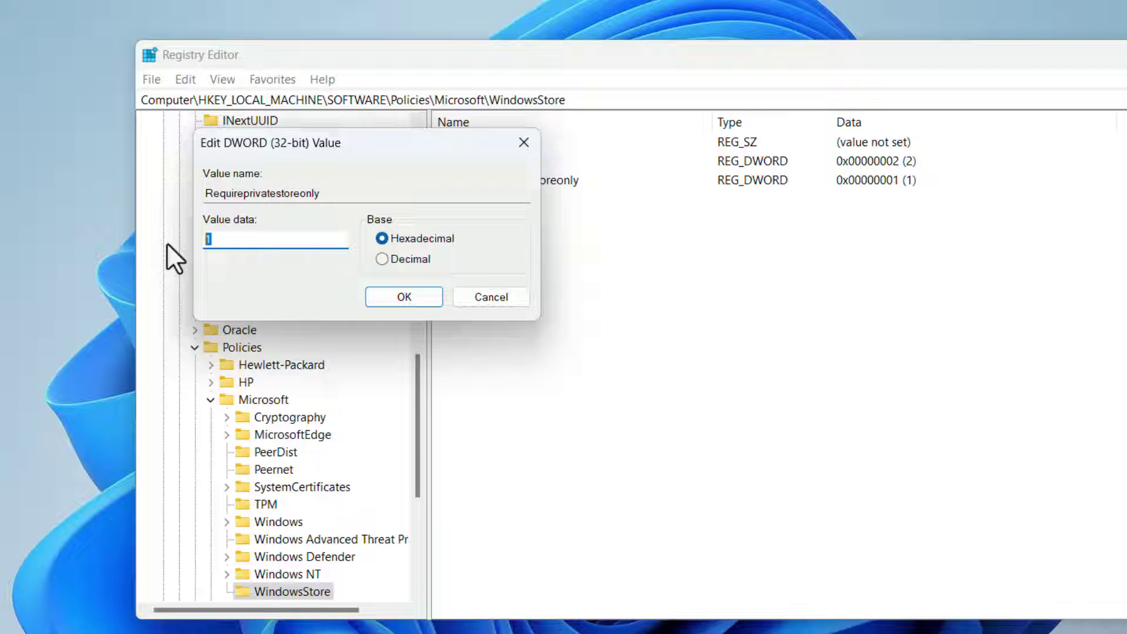
text(0)
click(403, 296)
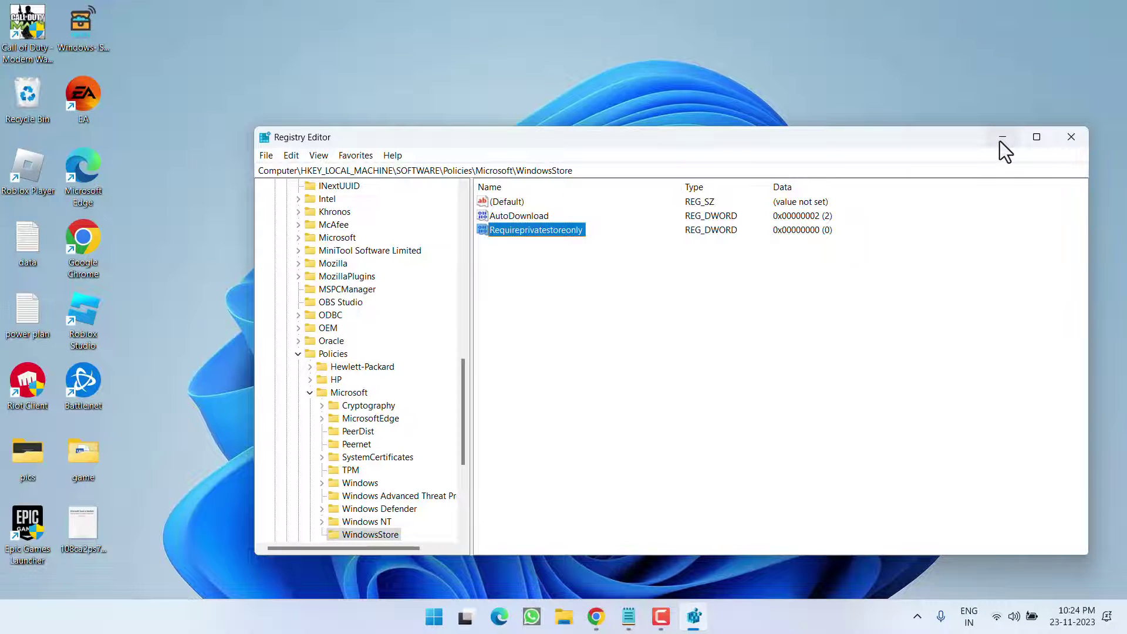
click(1002, 140)
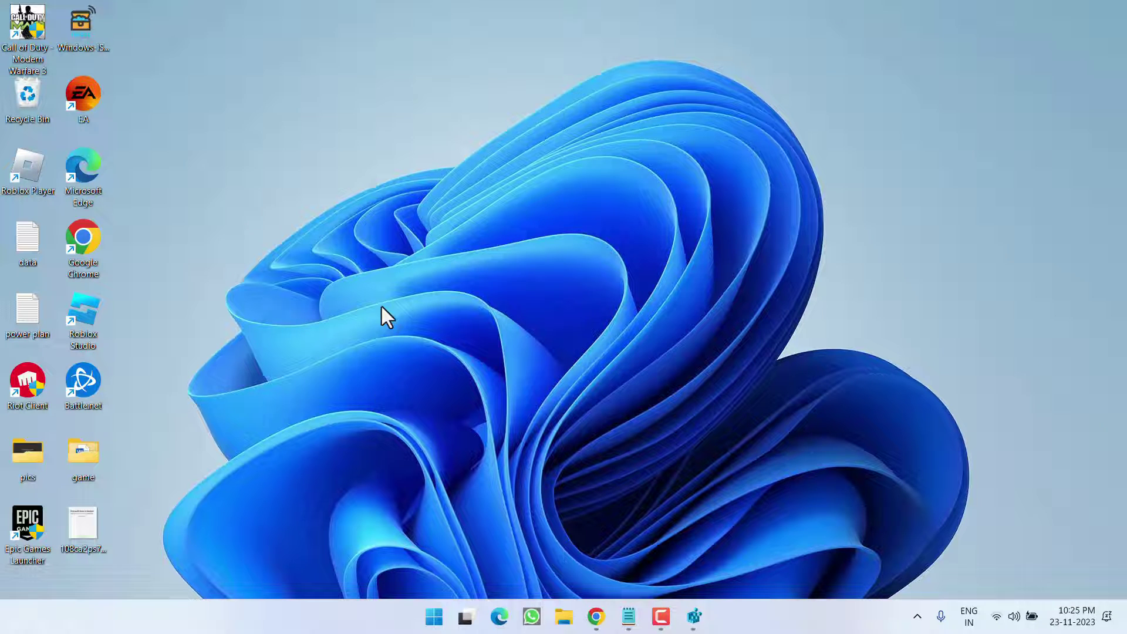
Launch PowerShell as administrator and copy the get-appxpackage command from Notepad.
key(super)
text(pow)
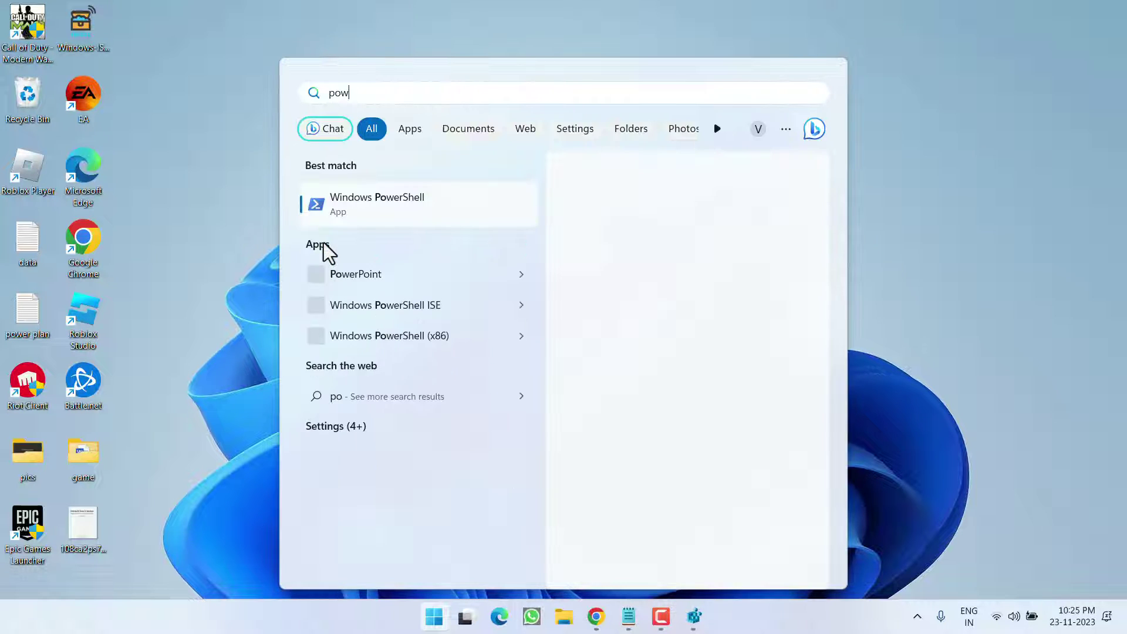
text(ershell)
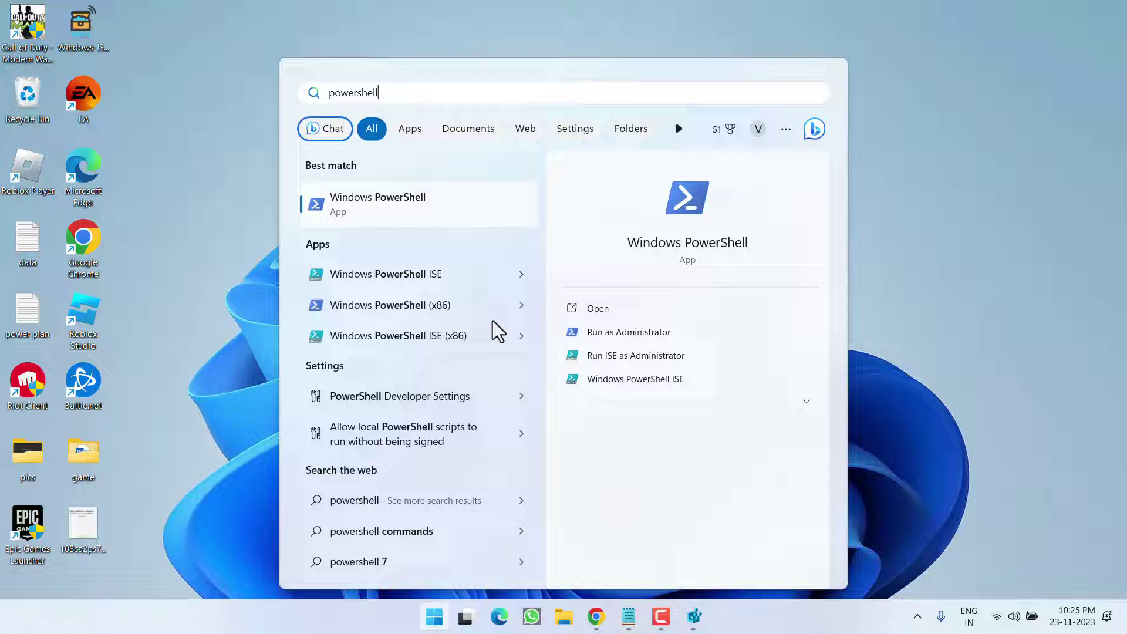
click(647, 334)
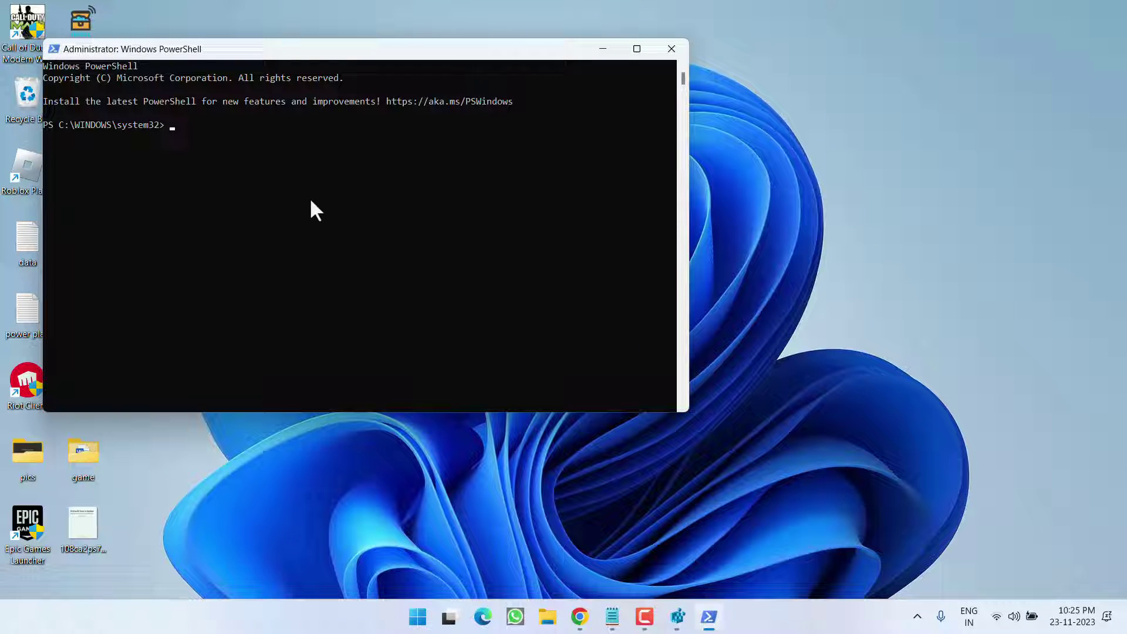
click(611, 616)
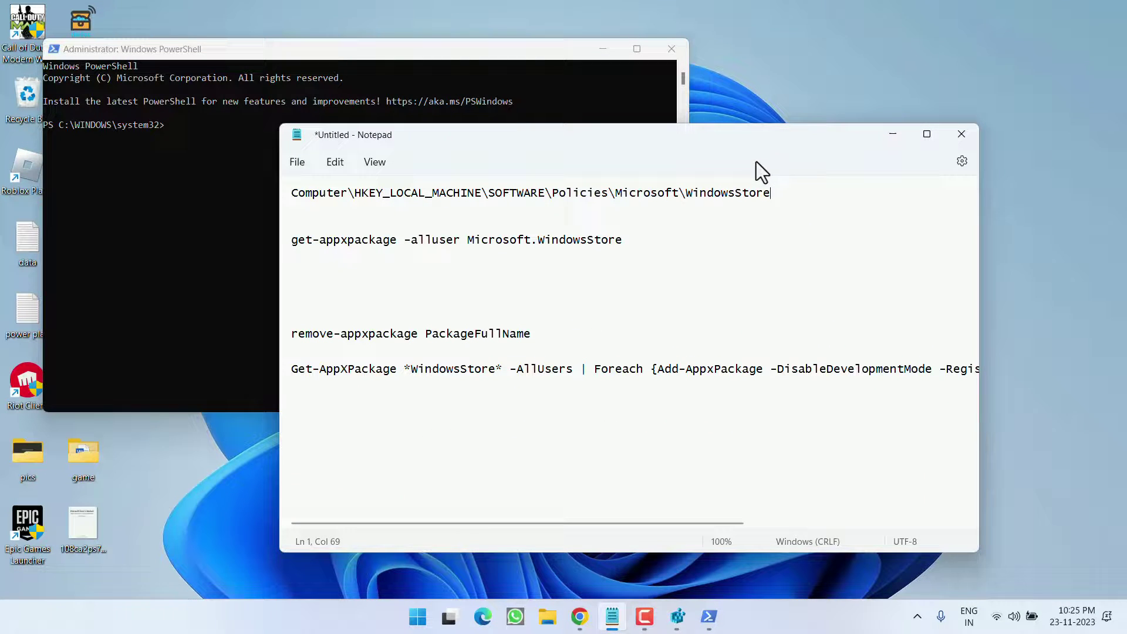
click(629, 243)
drag(630, 243, 292, 240)
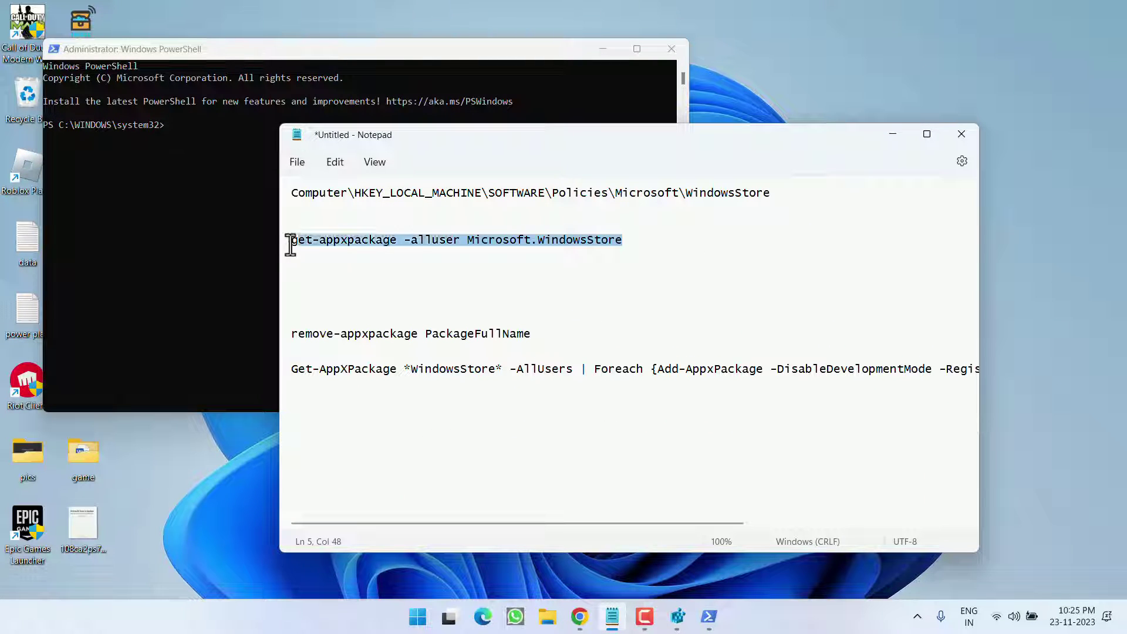
right_click(313, 240)
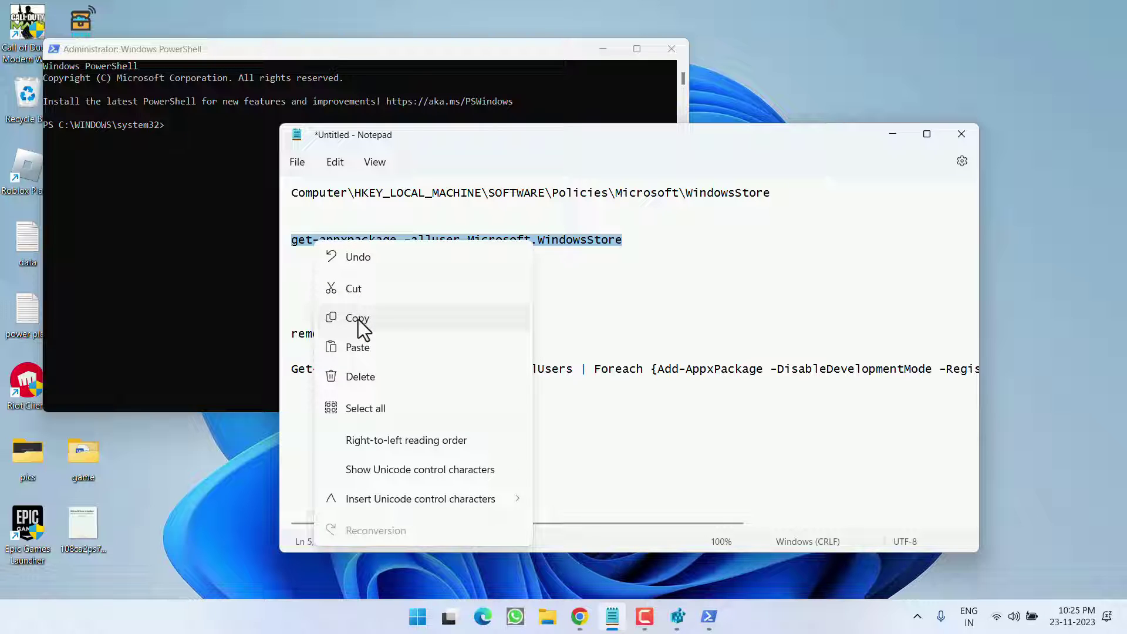
click(358, 319)
Run get-appxpackage for Microsoft.WindowsStore in PowerShell and copy its PackageFullName.
click(323, 262)
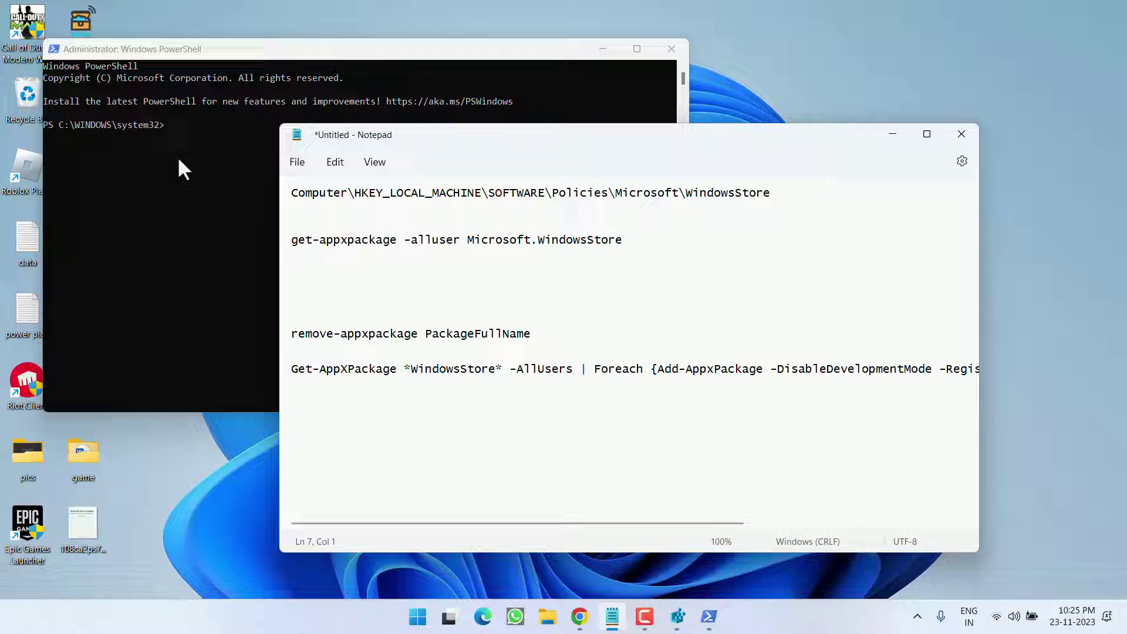
click(176, 168)
key(ctrl+v)
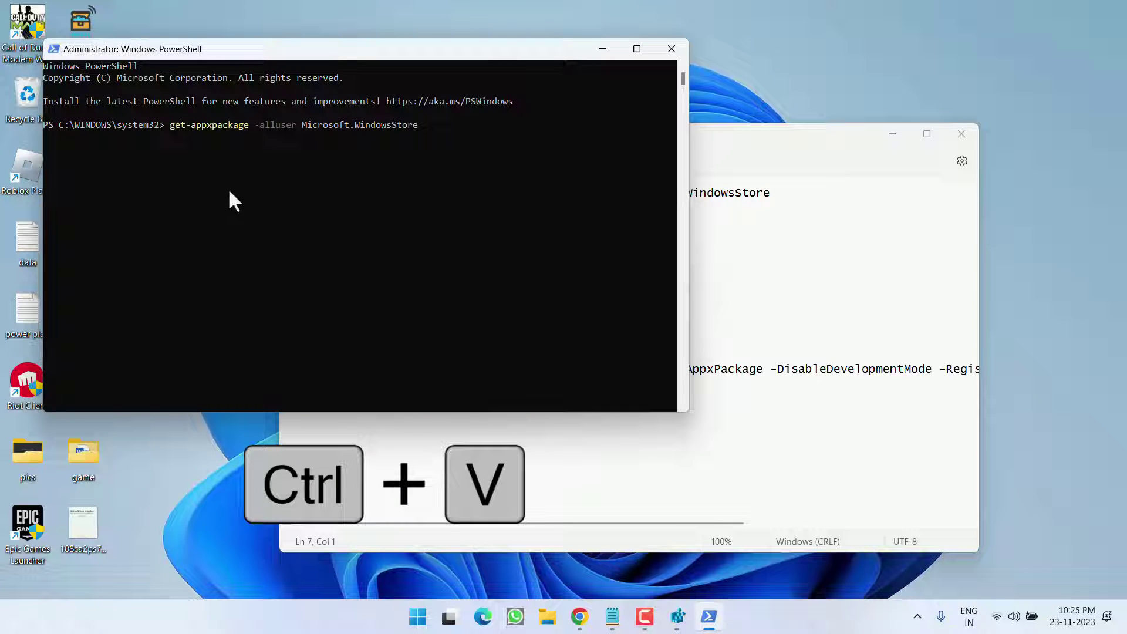
key(Return)
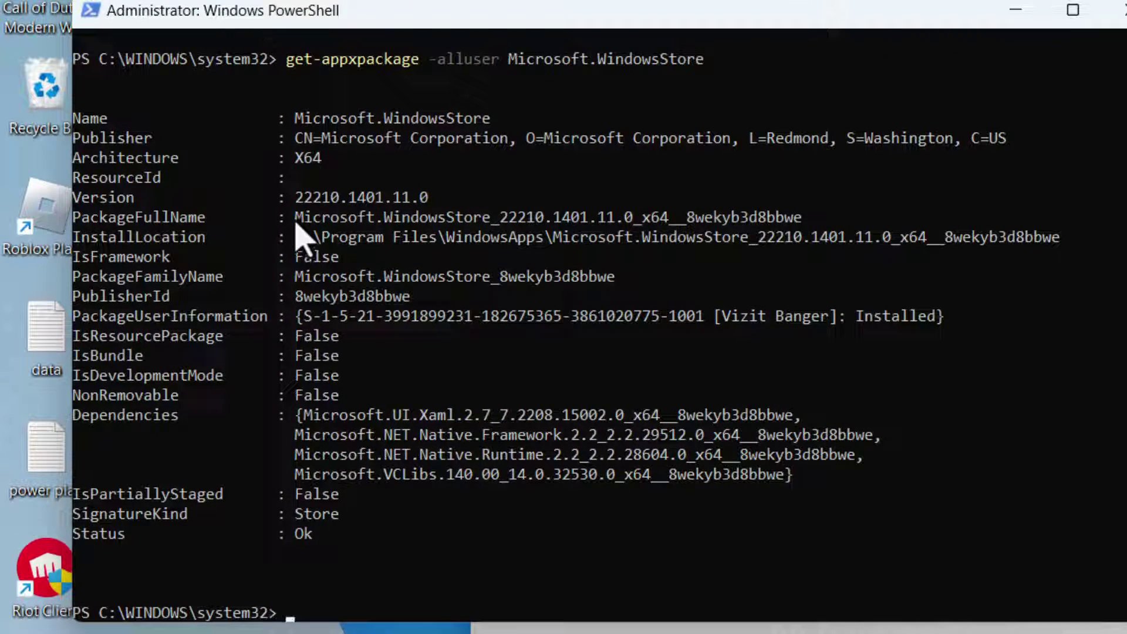
drag(295, 217, 801, 217)
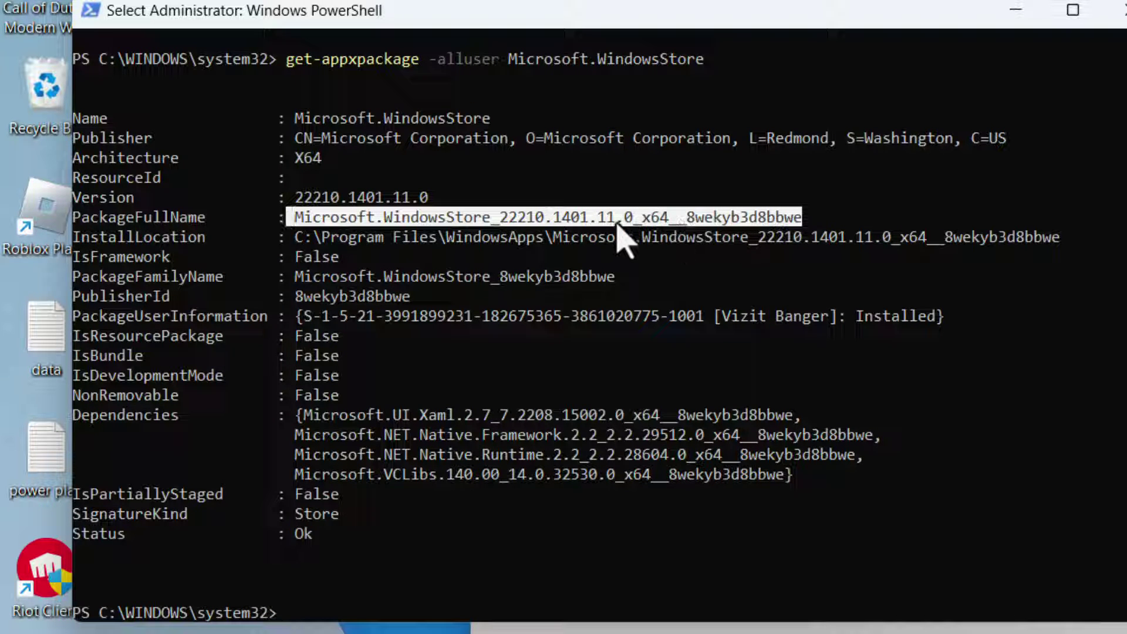
key(ctrl+c)
key(ctrl+c)
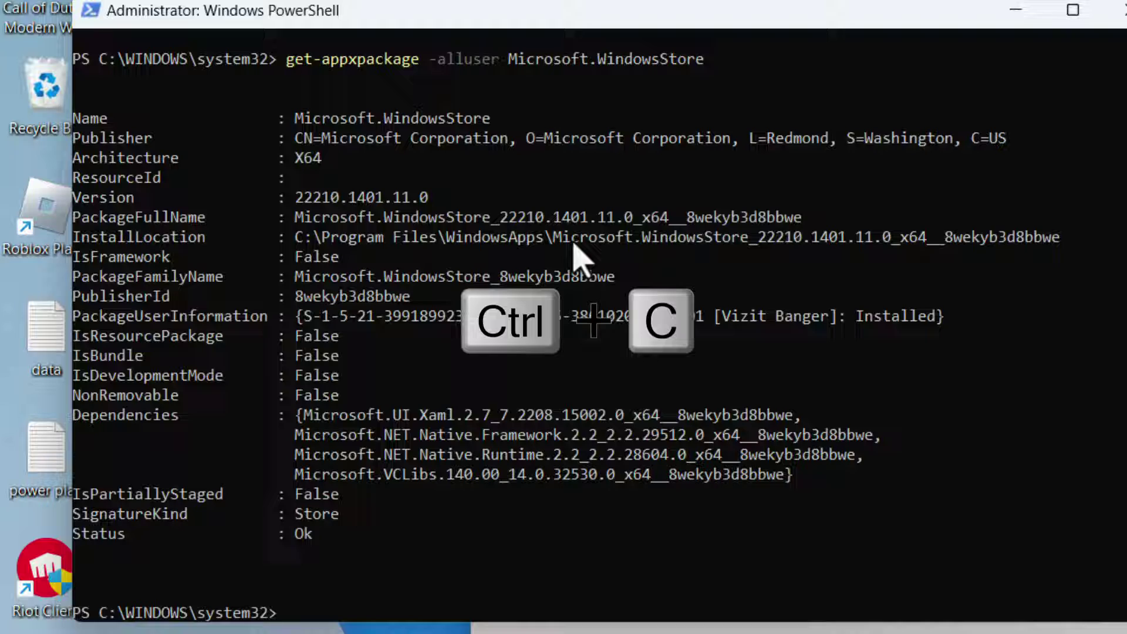
key(alt+Tab)
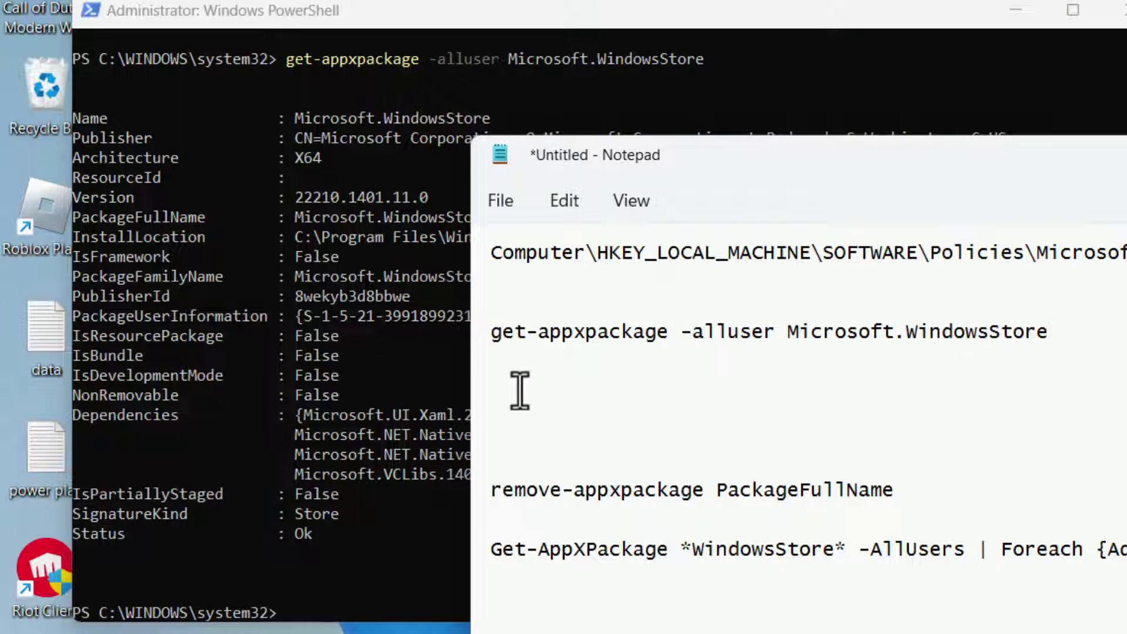
Note the package full name in Notepad and enter remove-appxpackage at the PowerShell prompt.
click(500, 378)
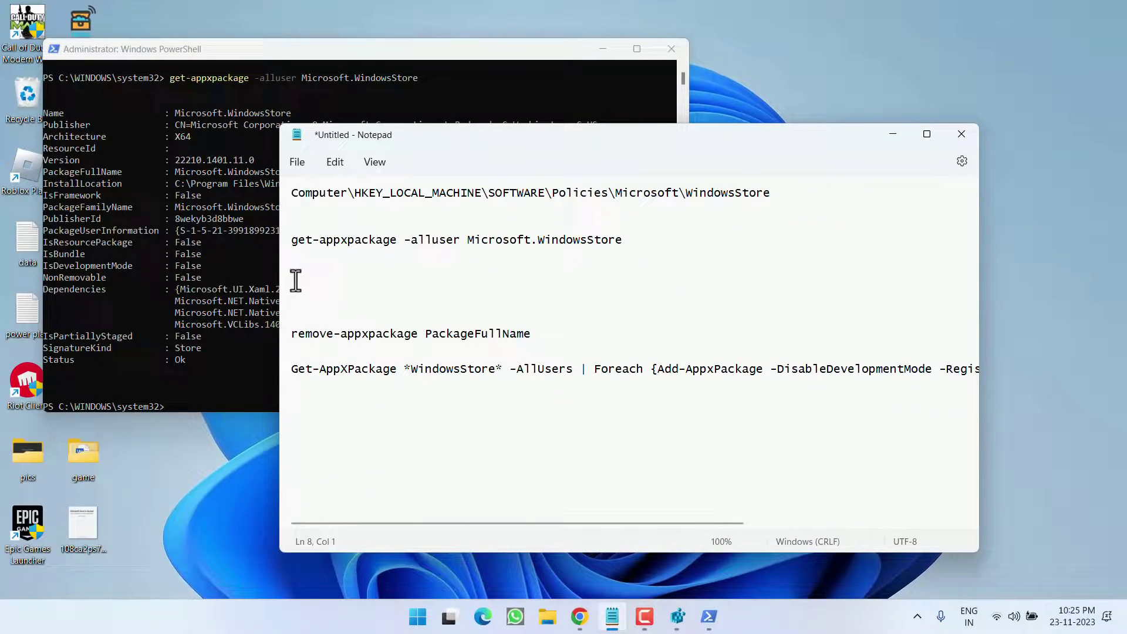
key(ctrl+v)
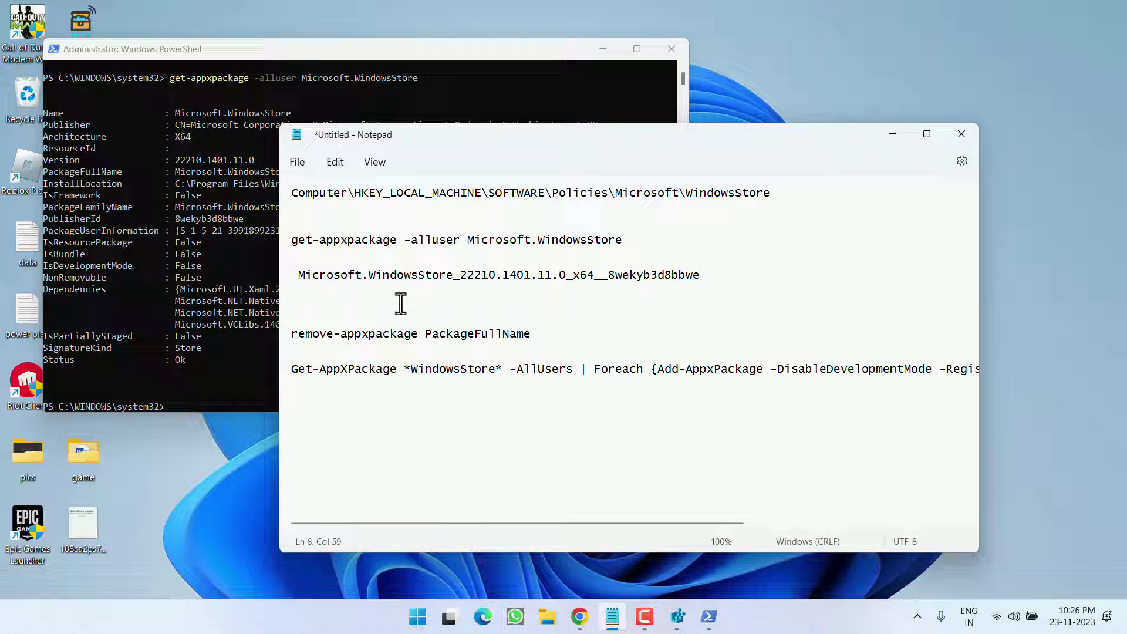
drag(418, 333, 292, 333)
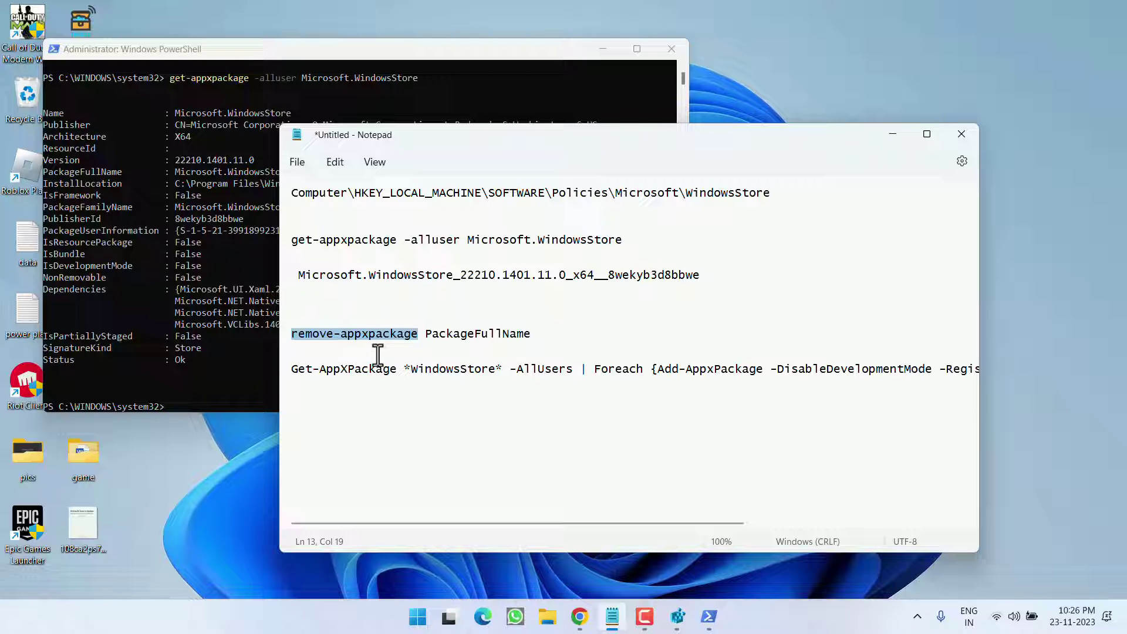
click(179, 399)
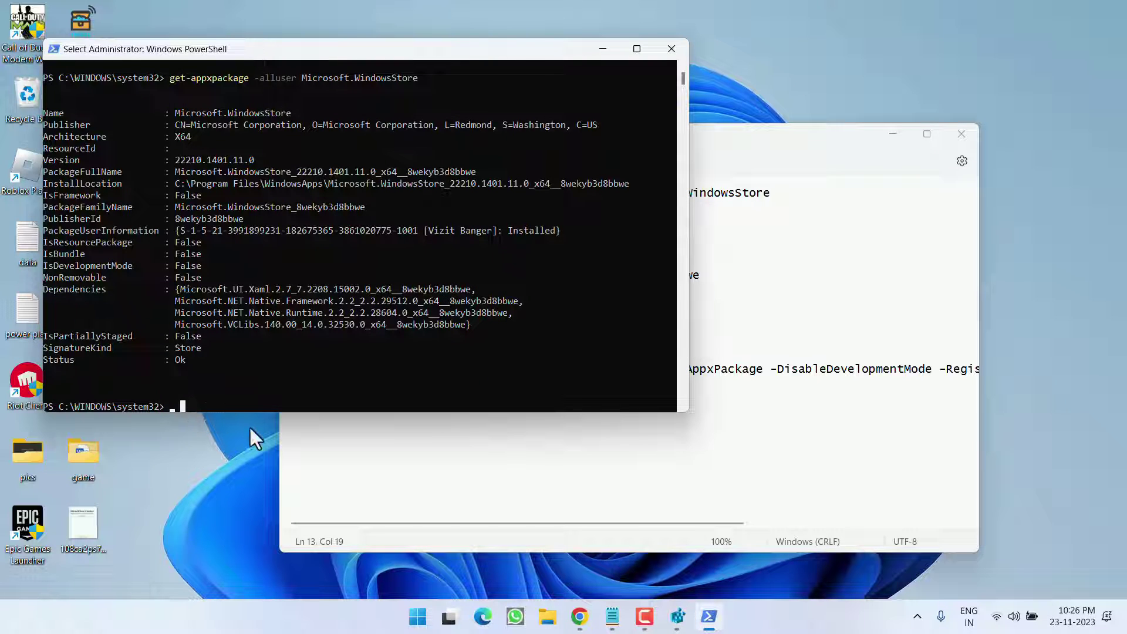
key(ctrl+v)
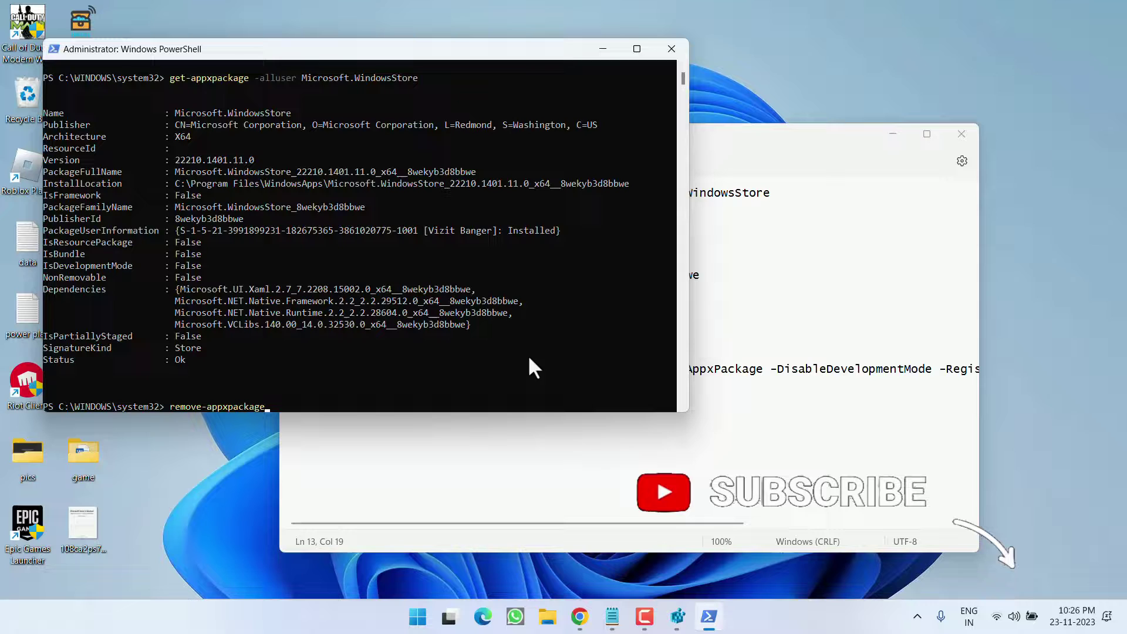
Remove Microsoft.WindowsStore_22210.1401.11.0_x64__8wekyb3d8bbwe with remove-appxpackage.
click(734, 289)
triple_click(561, 278)
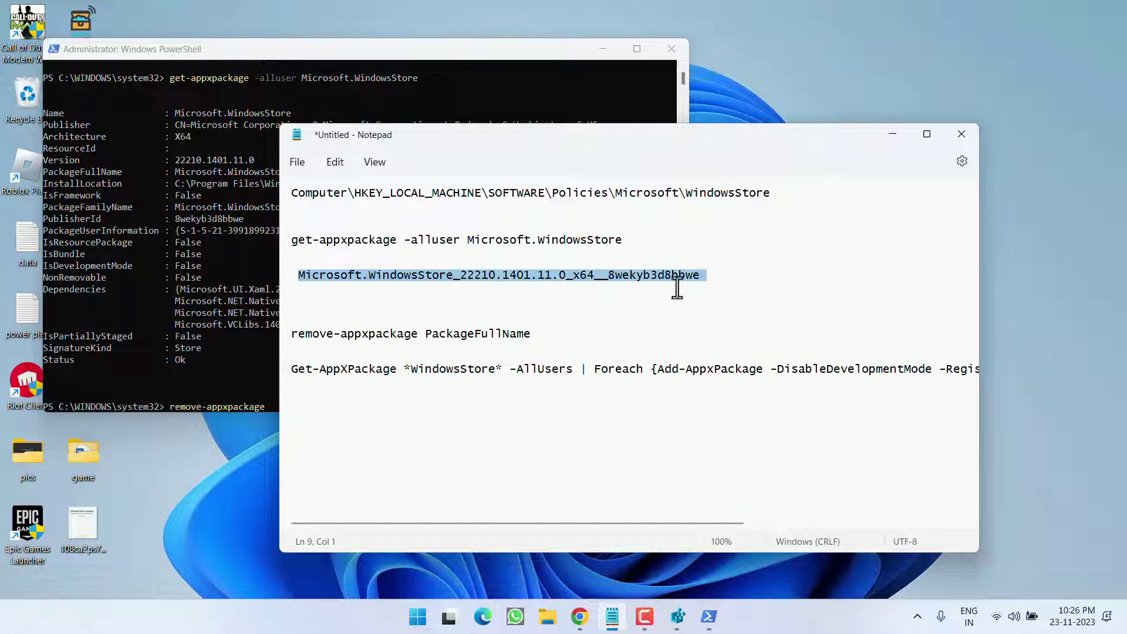
shift+click(702, 277)
key(ctrl+c)
click(177, 378)
click(278, 406)
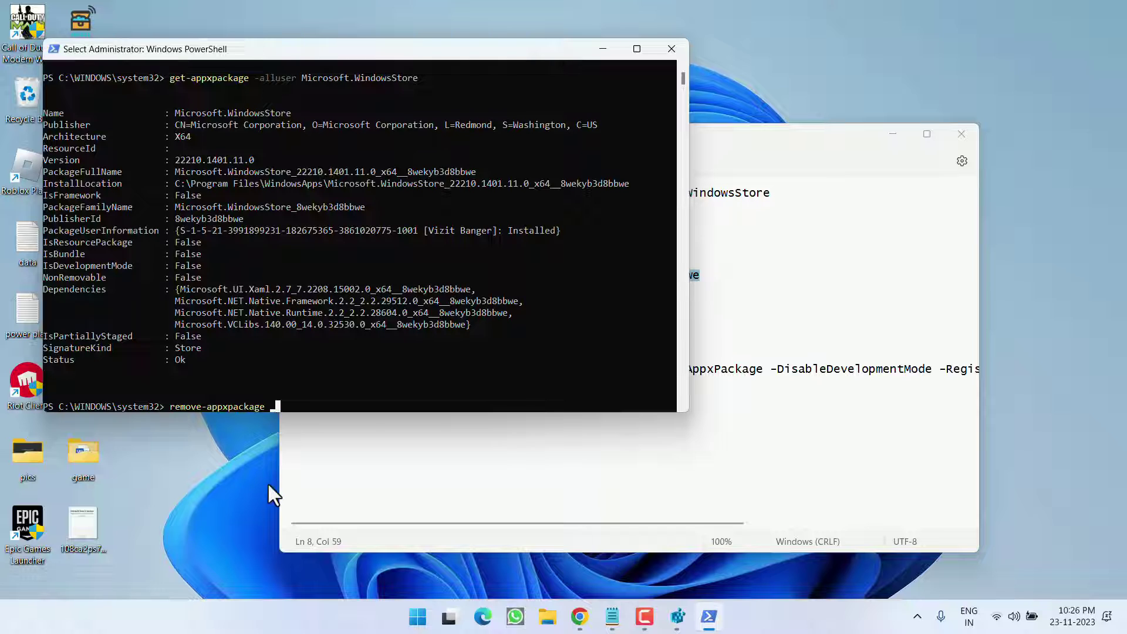
key(ctrl+v)
key(Return)
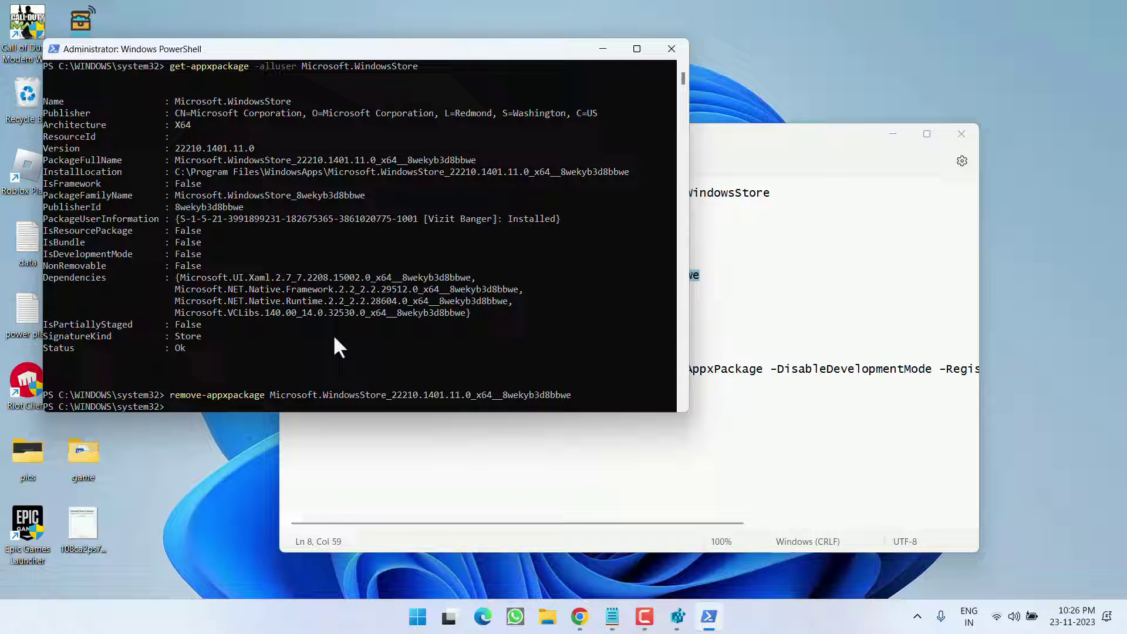
Run the Get-AppXPackage *WindowsStore* -AllUsers Add-AppxPackage re-registration command in PowerShell.
click(782, 288)
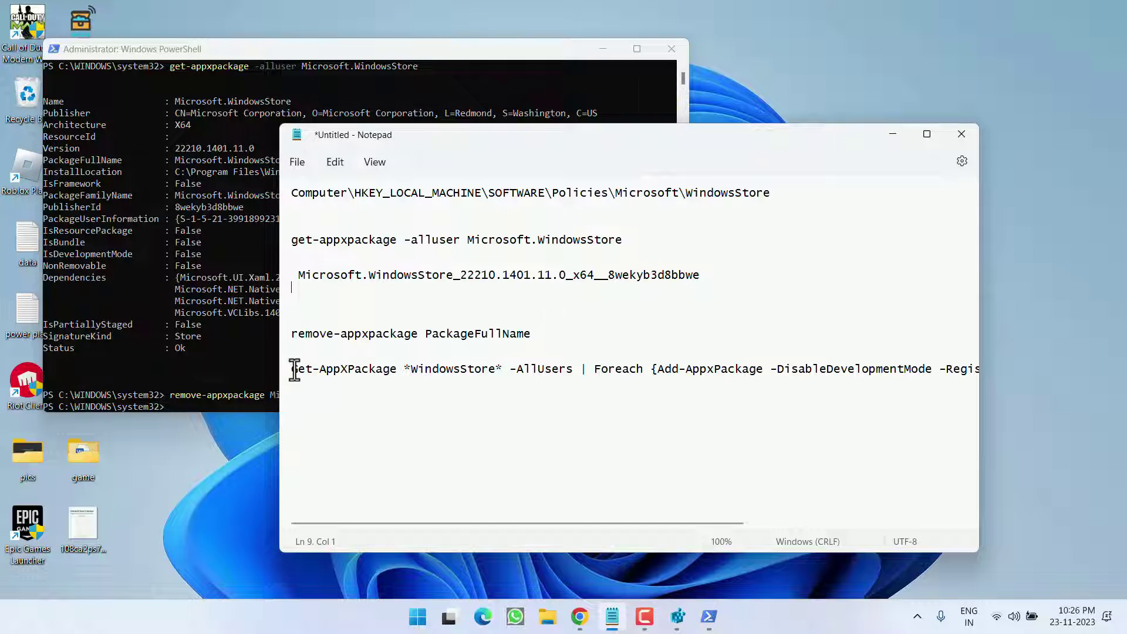
drag(292, 369, 1035, 379)
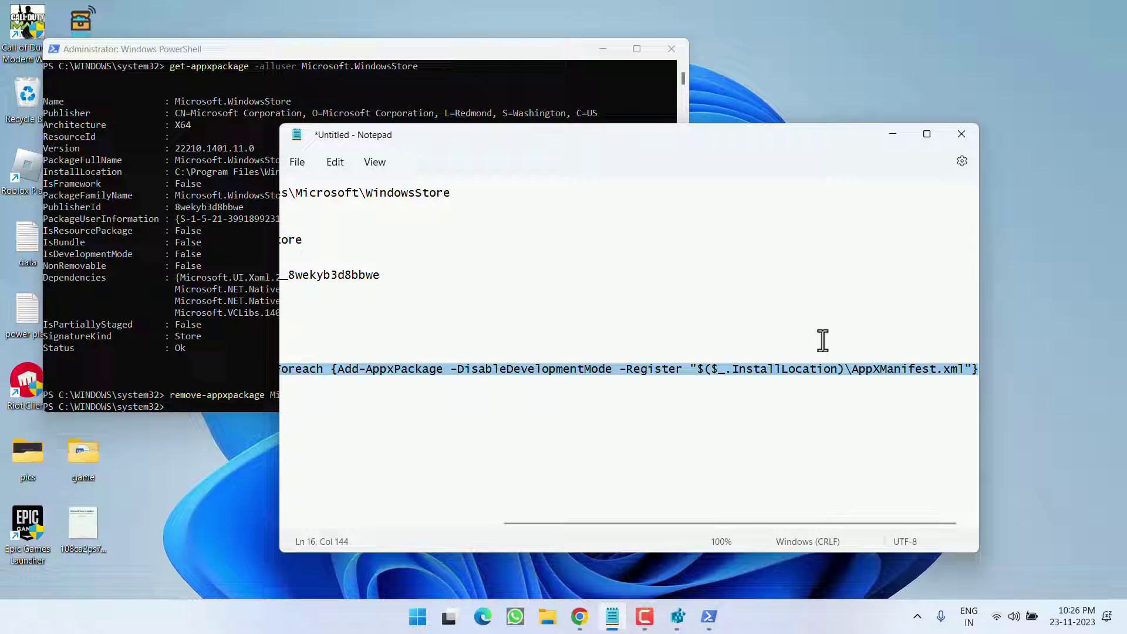
click(892, 134)
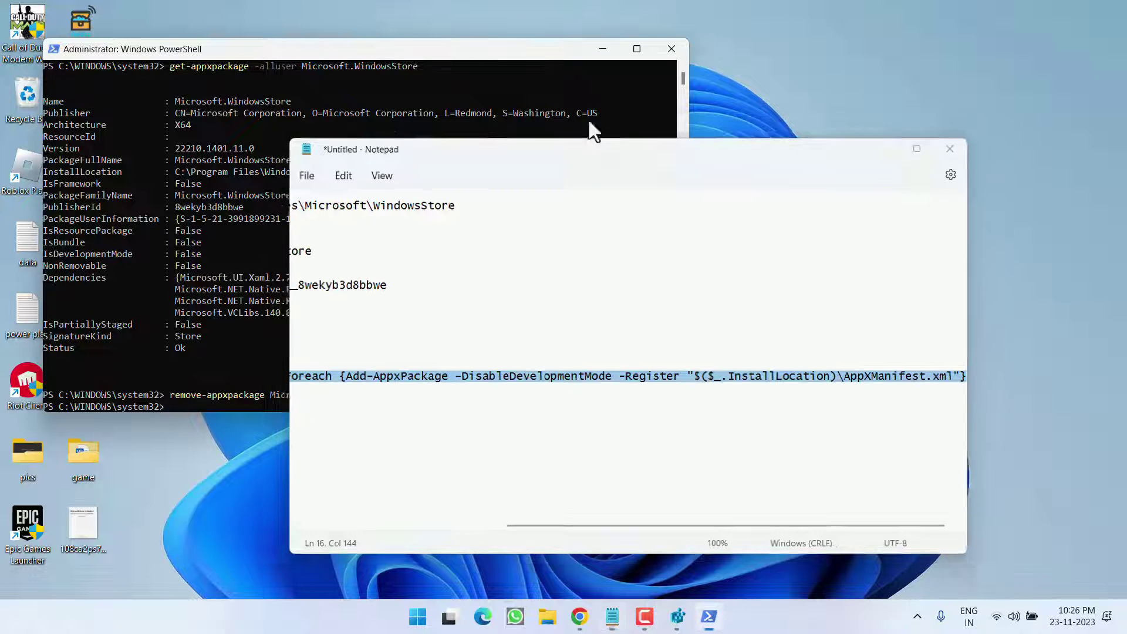
click(141, 405)
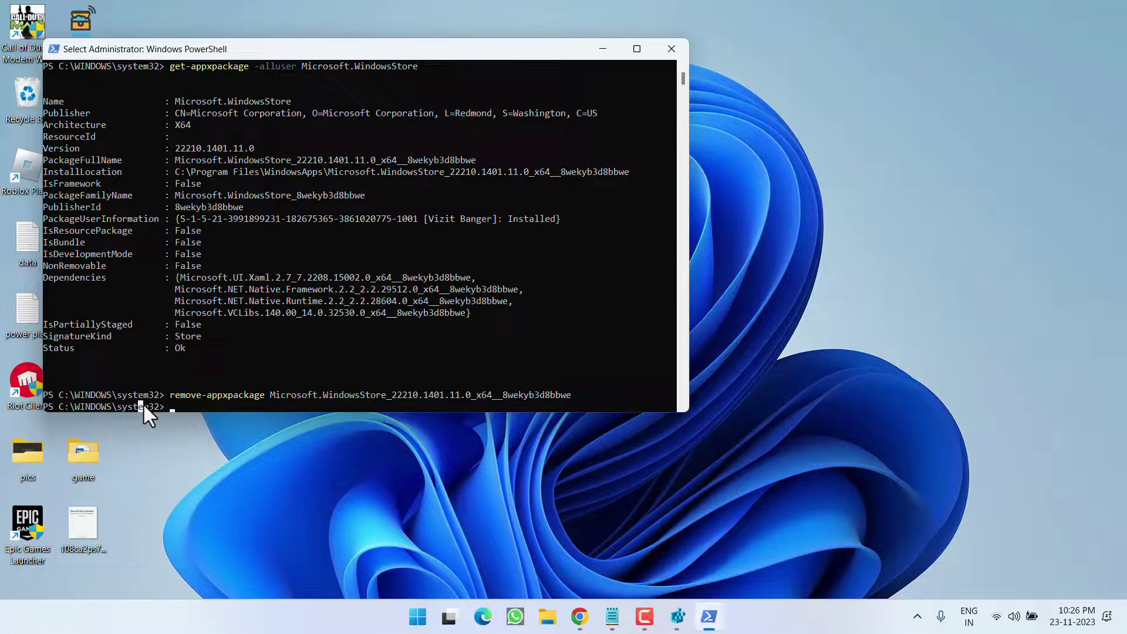
right_click(143, 405)
key(Return)
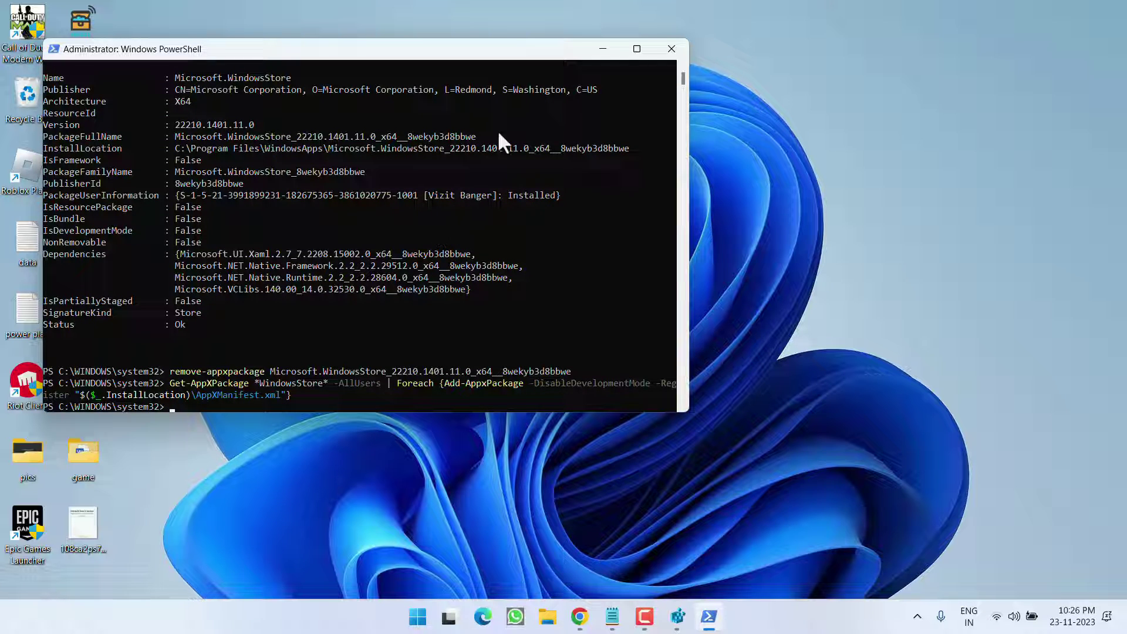
click(671, 48)
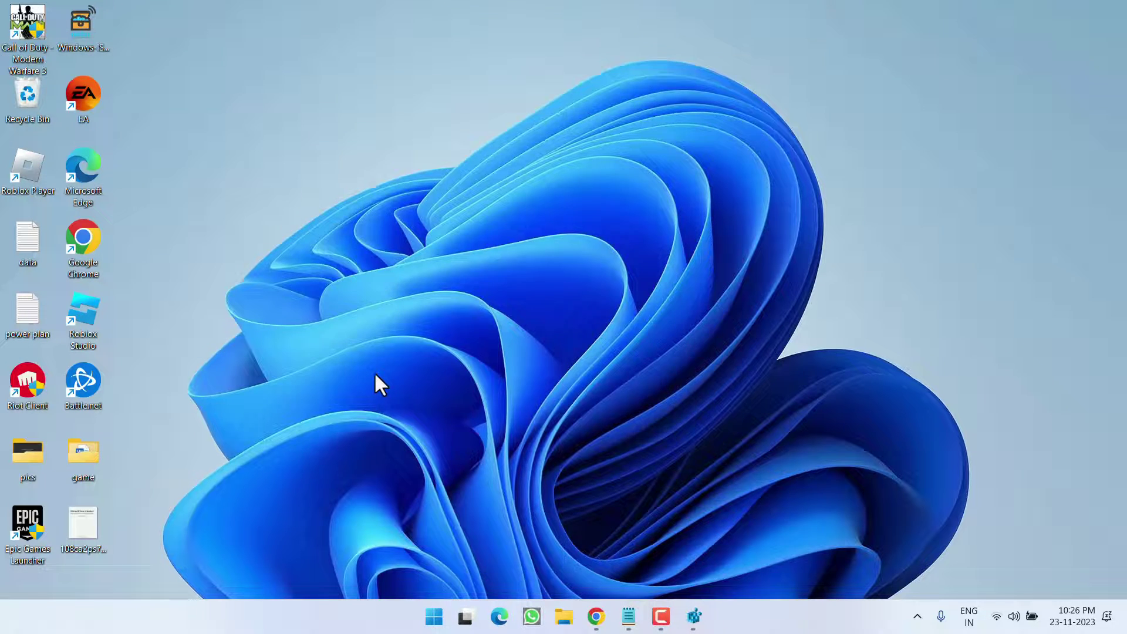
key(super)
text(store)
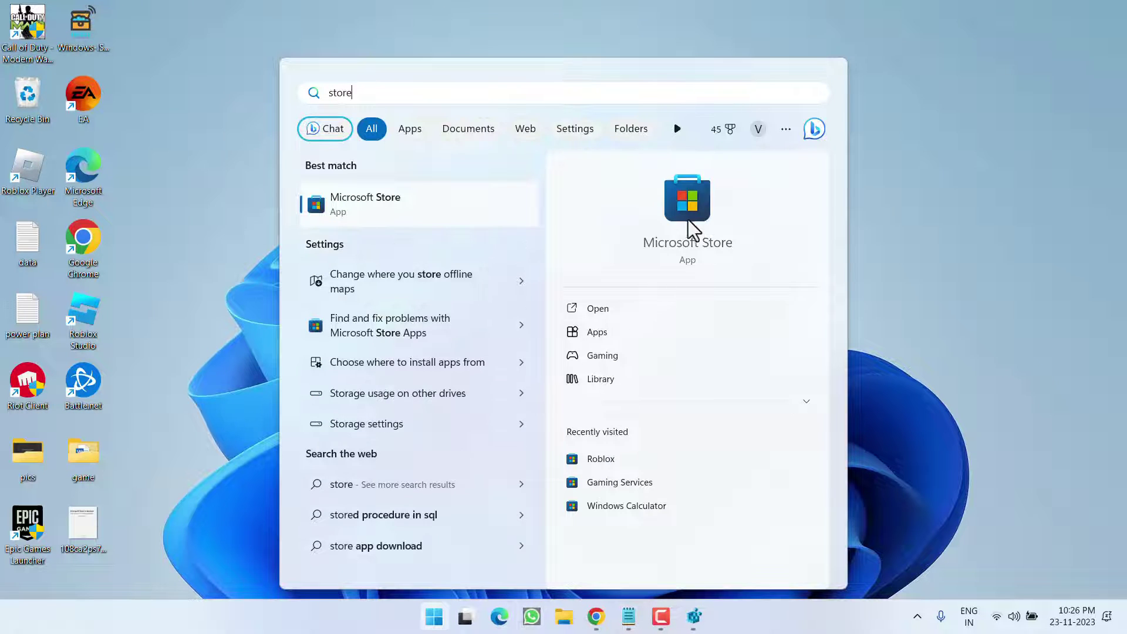
click(687, 224)
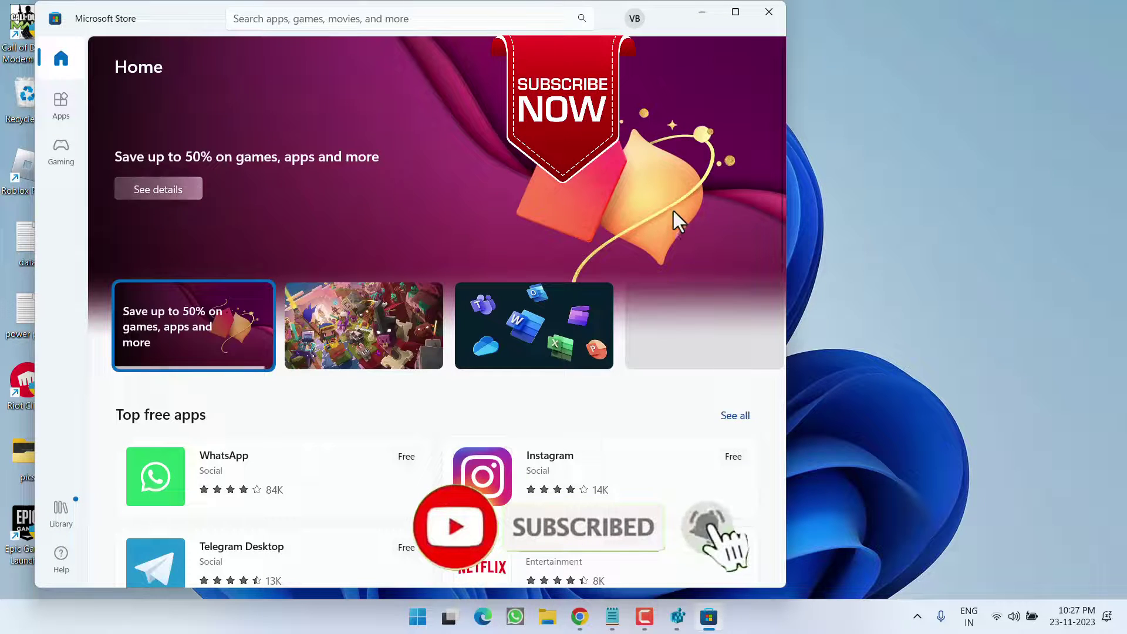
click(769, 12)
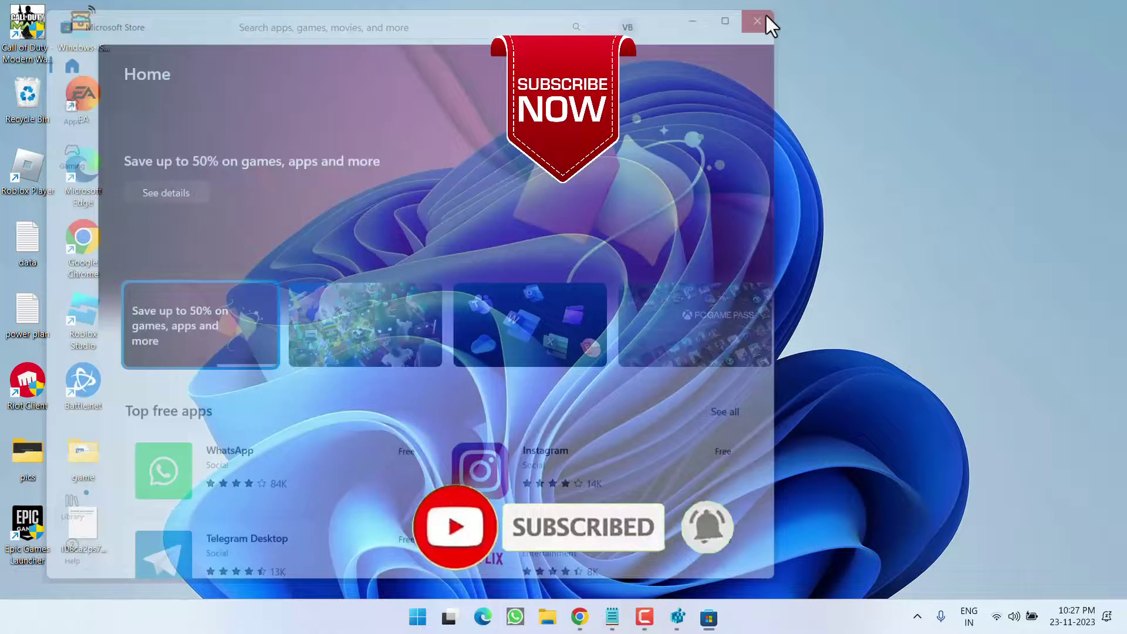